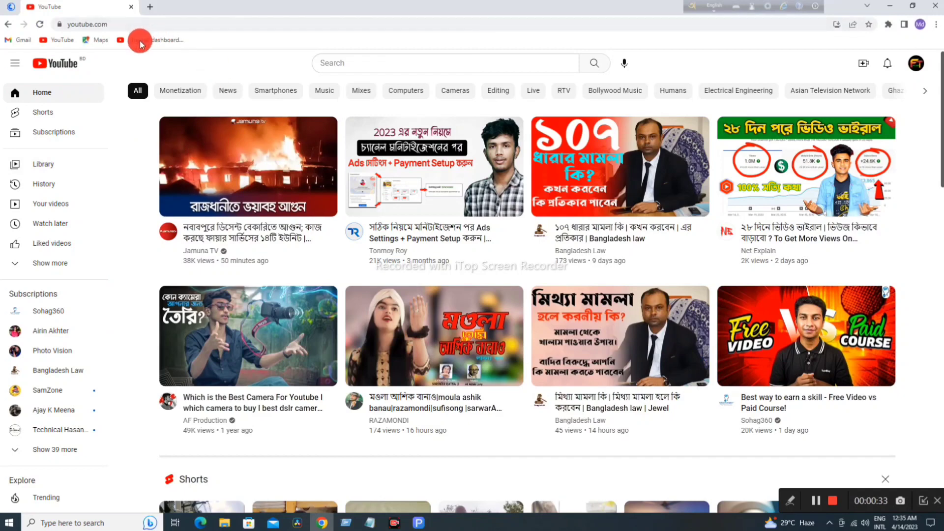
# Step: Open the account menu from the profile avatar on the signed-in YouTube home page
pyautogui.click(914, 69)
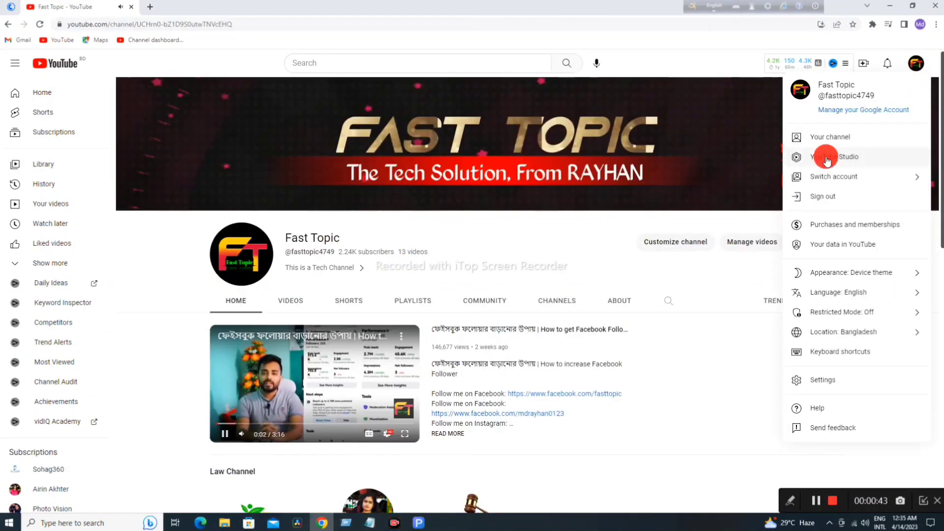
# Step: Open YouTube Studio for the Fast Topic channel from the account menu
pyautogui.click(829, 163)
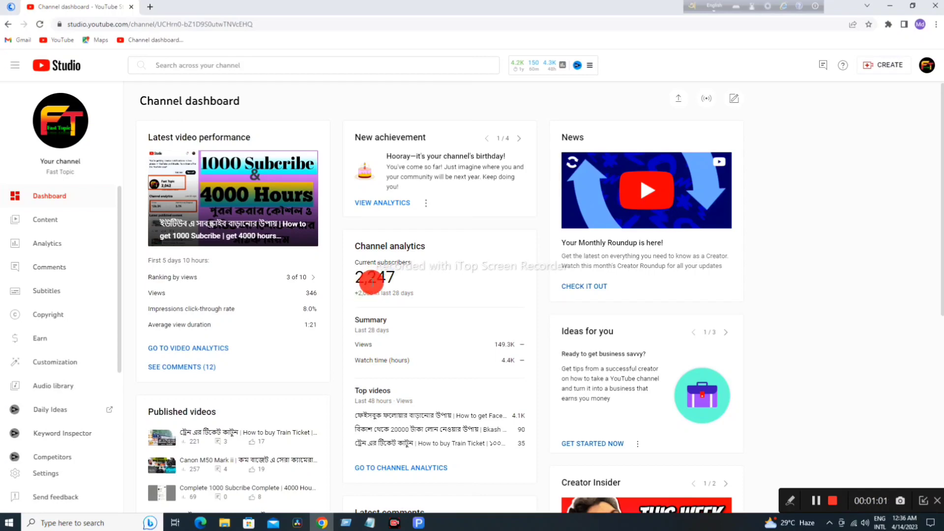
# Step: Check the Earn page's subscriber and watch-hour requirements, then open a new browser tab
pyautogui.scroll(-7, 395, 301)
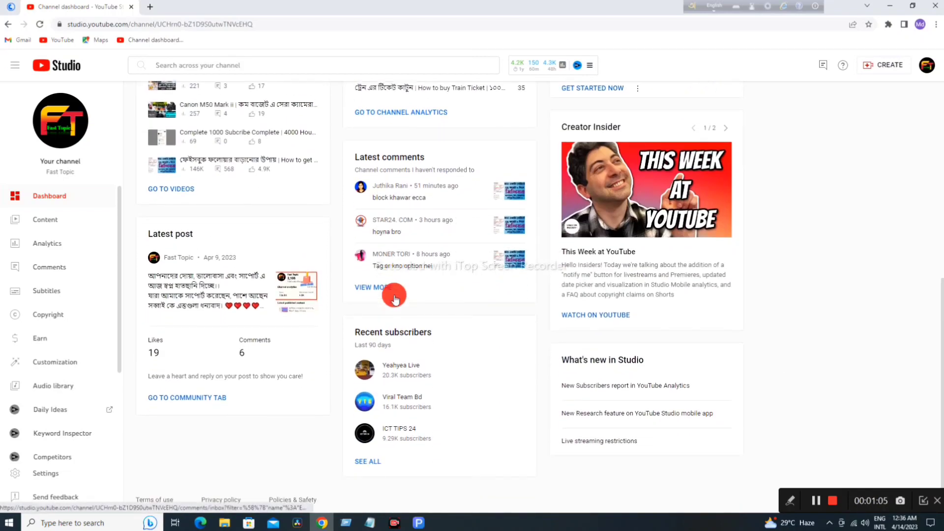
pyautogui.click(40, 336)
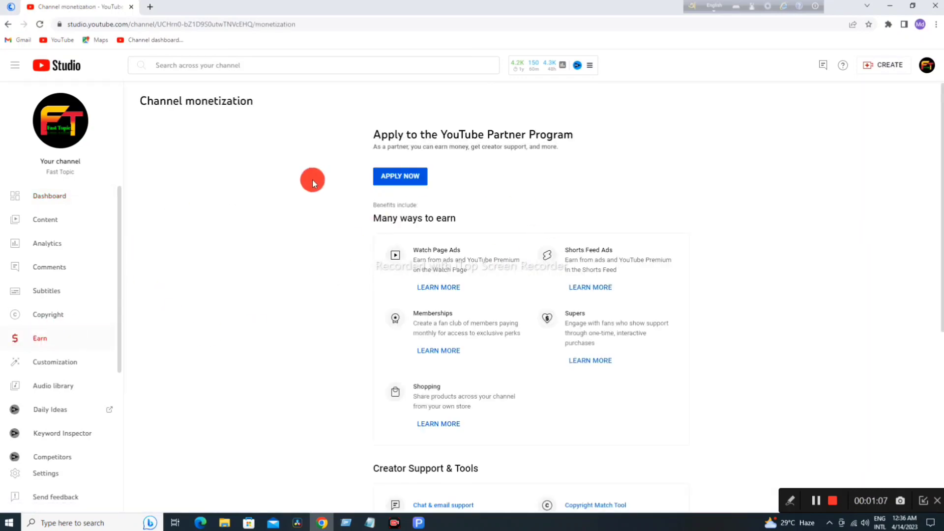
pyautogui.scroll(-6, 503, 308)
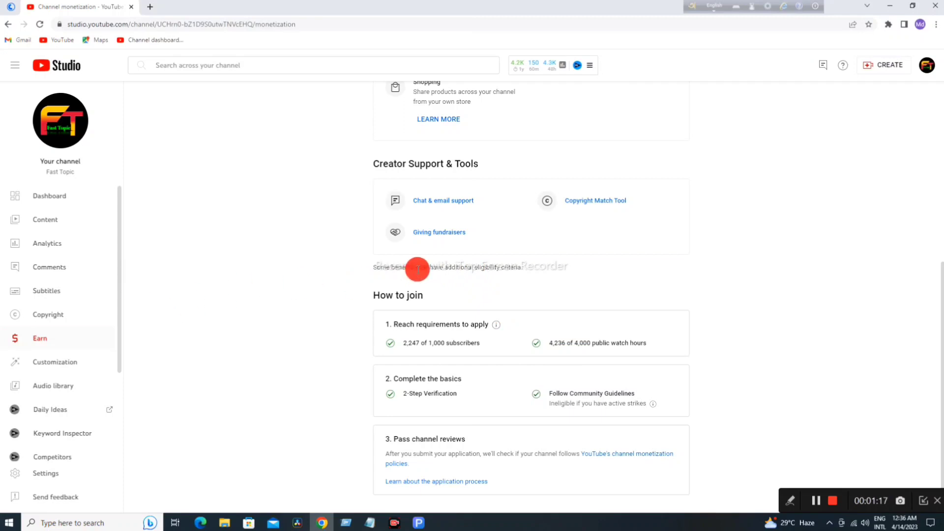
pyautogui.scroll(6, 418, 268)
pyautogui.scroll(1, 418, 268)
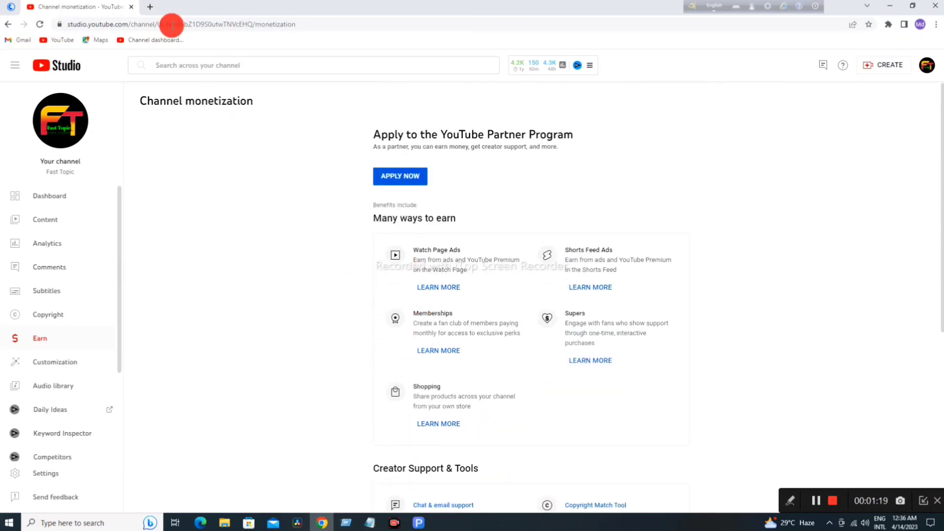
pyautogui.click(146, 7)
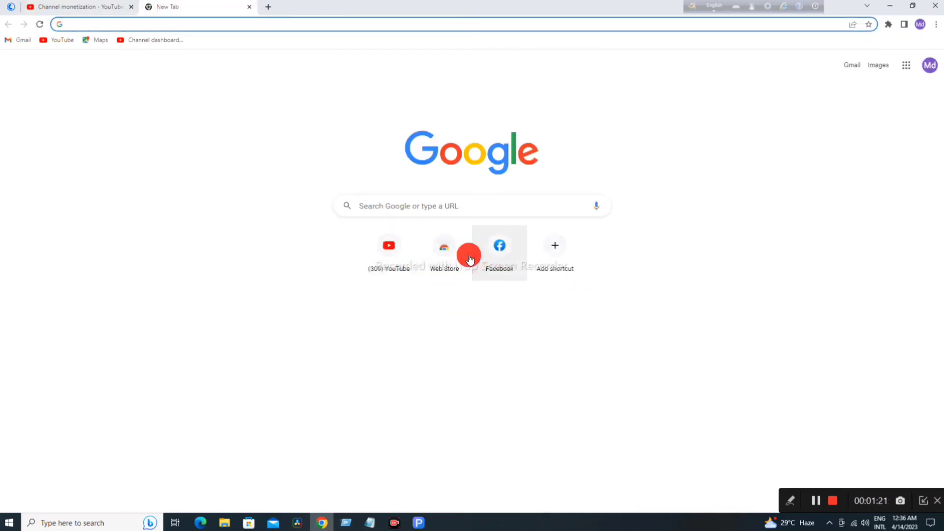
# Step: Read YouTube's Partner Program invitation email in Gmail, then go back to the Studio tab
pyautogui.click(398, 206)
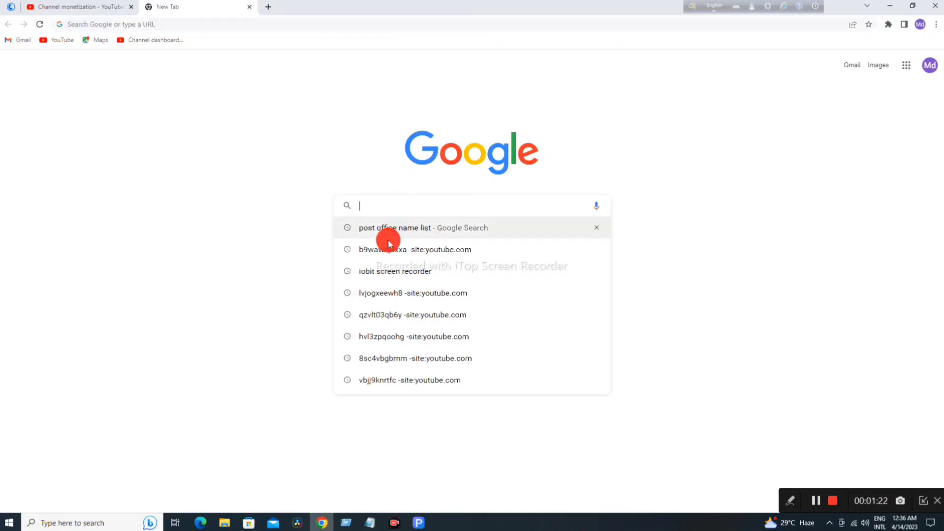
pyautogui.click(904, 64)
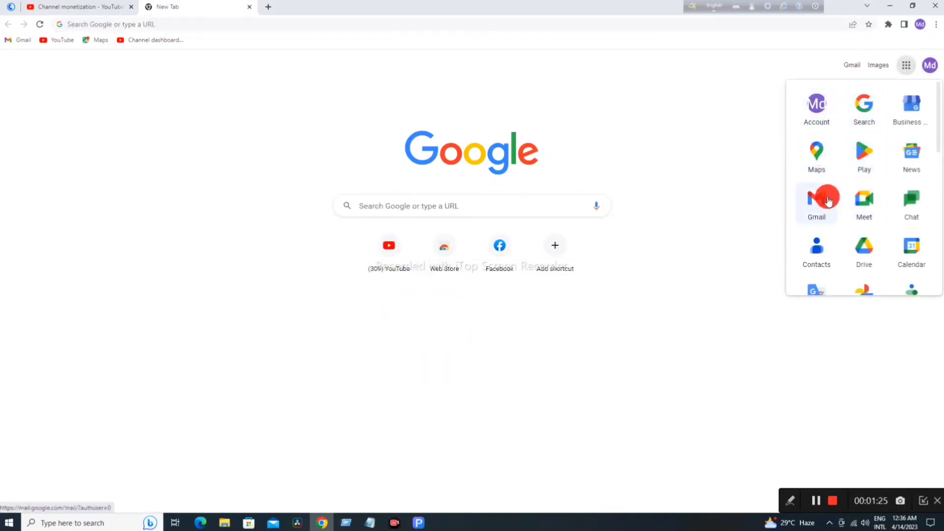
pyautogui.click(814, 211)
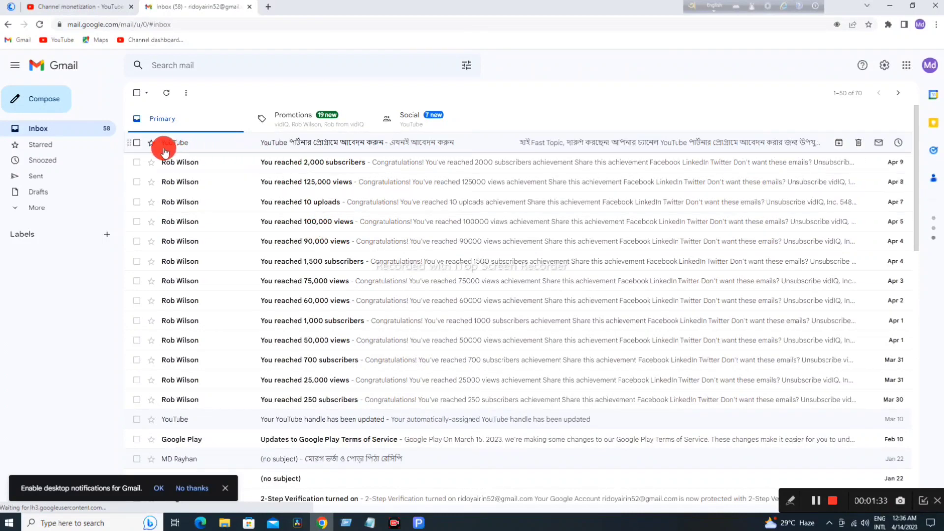
pyautogui.click(338, 140)
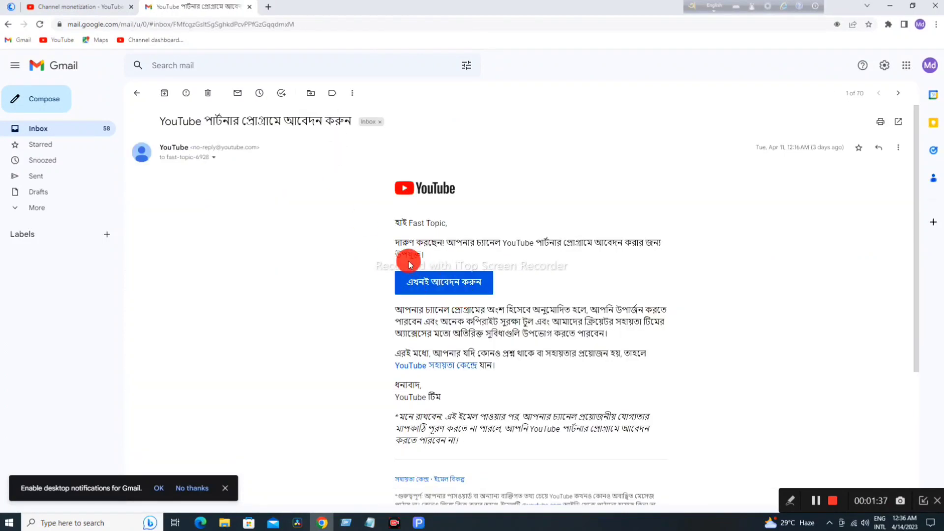
pyautogui.scroll(-4, 503, 333)
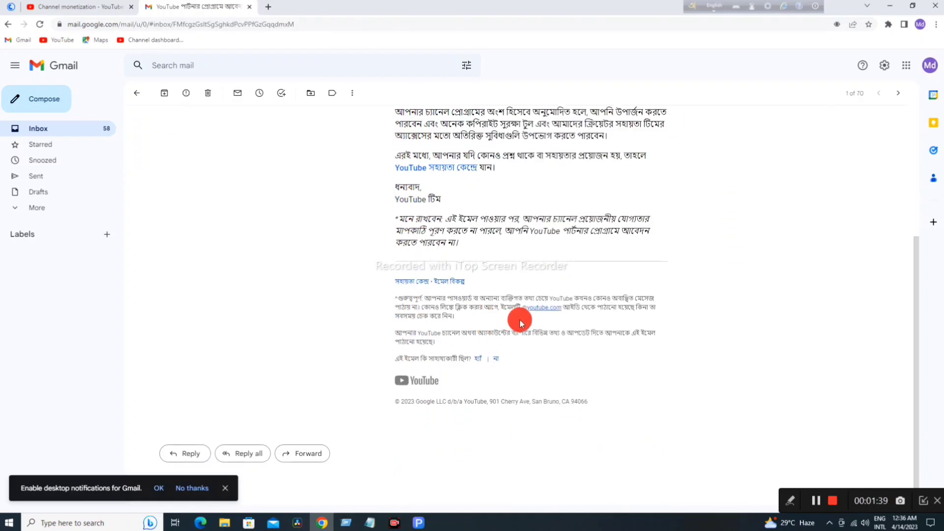
pyautogui.scroll(3, 544, 310)
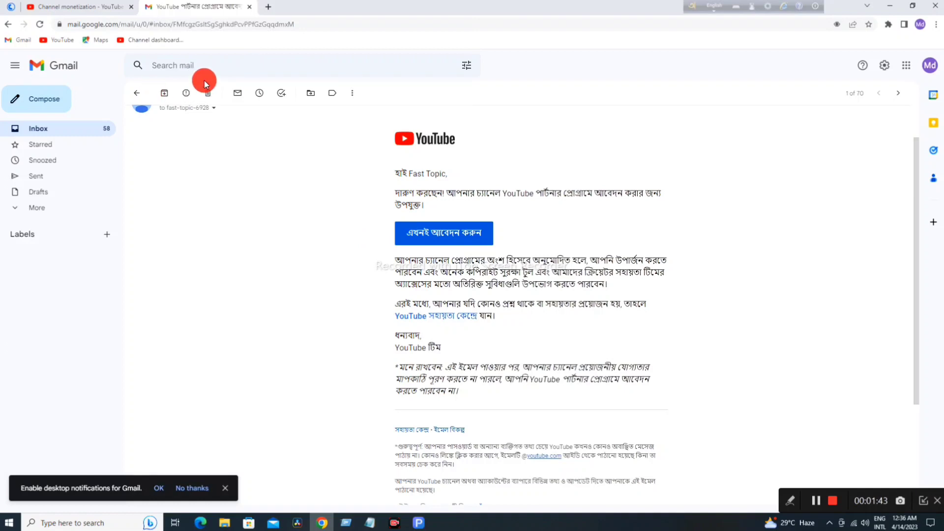
pyautogui.click(76, 8)
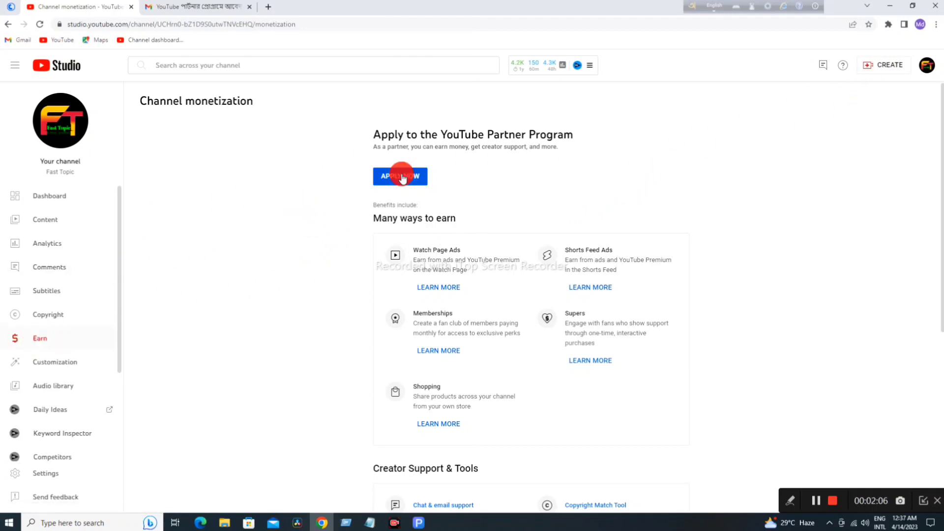
# Step: Apply now to the YouTube Partner Program to reveal its three setup steps
pyautogui.click(402, 177)
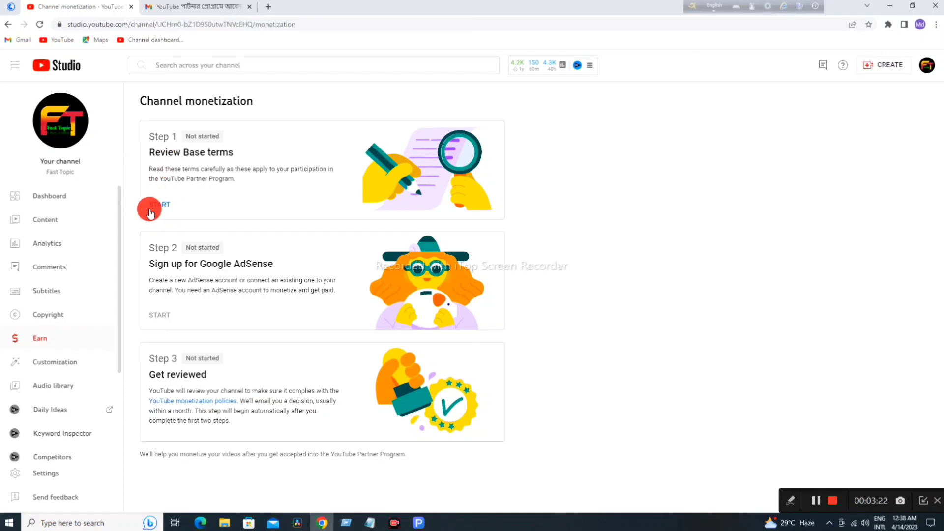
# Step: Read through the Step 1 Partner Program Base terms, tick I accept, and accept them
pyautogui.click(157, 203)
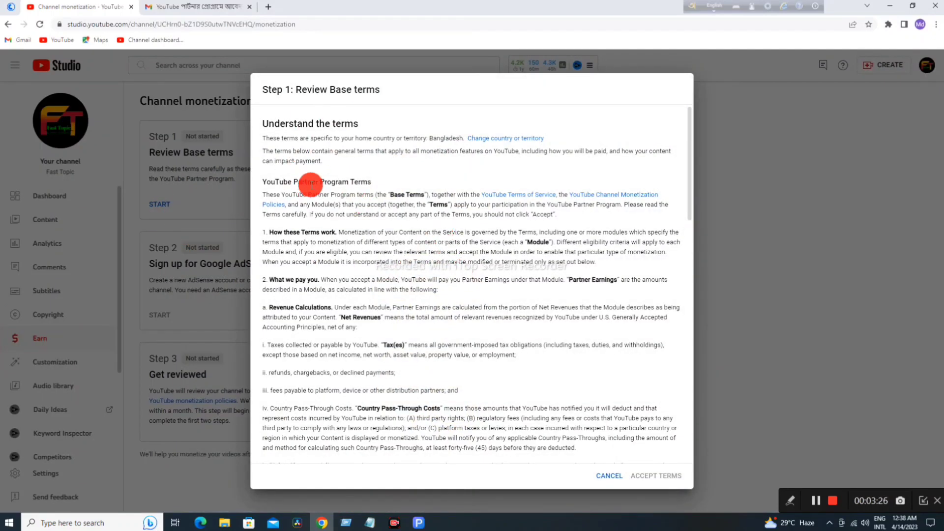
pyautogui.scroll(-2, 379, 242)
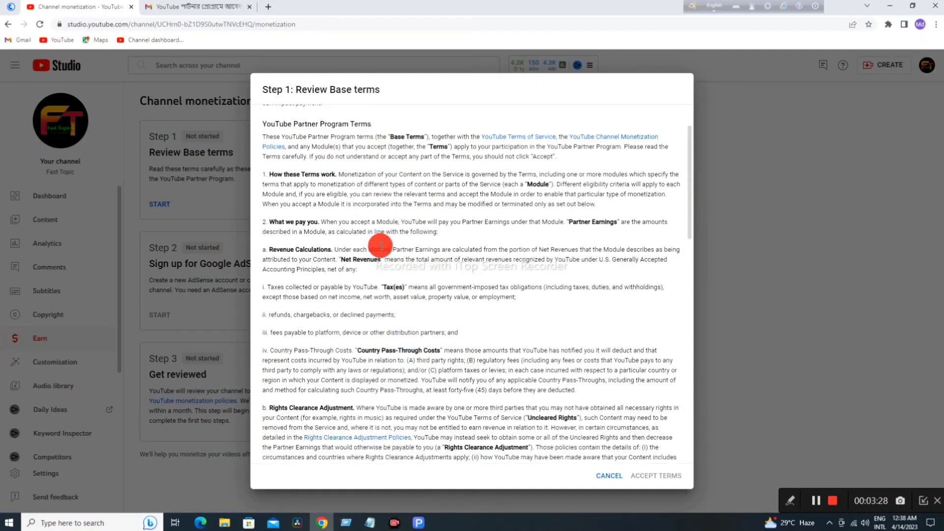
pyautogui.scroll(-4, 381, 244)
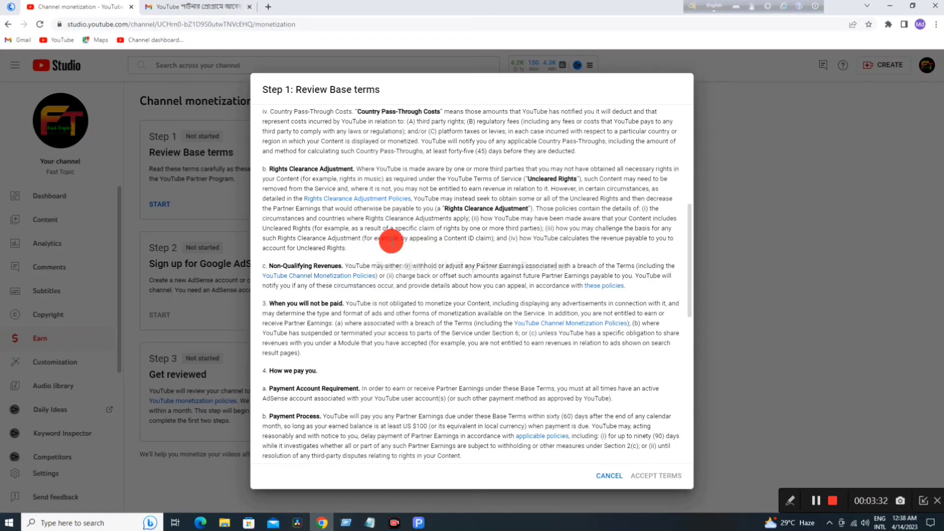
pyautogui.scroll(-7, 443, 251)
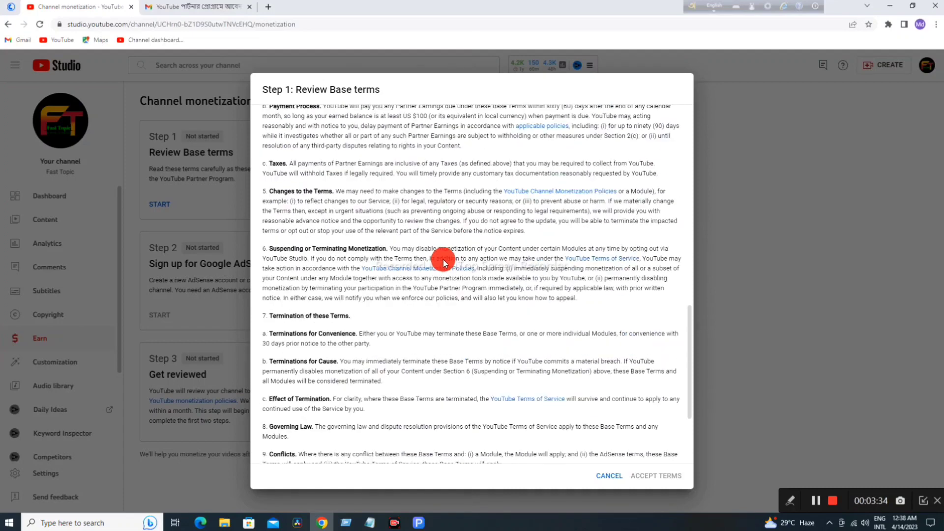
pyautogui.scroll(-2, 444, 252)
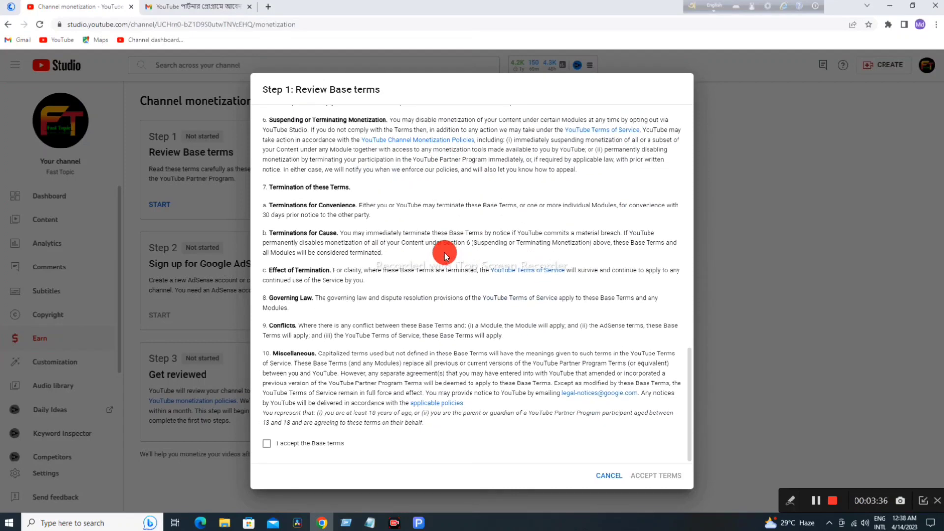
pyautogui.click(265, 445)
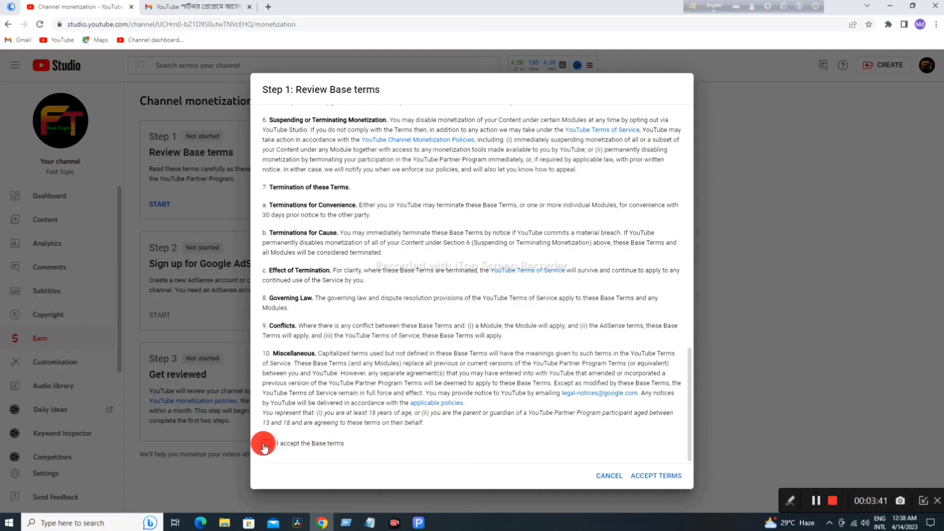
pyautogui.click(649, 477)
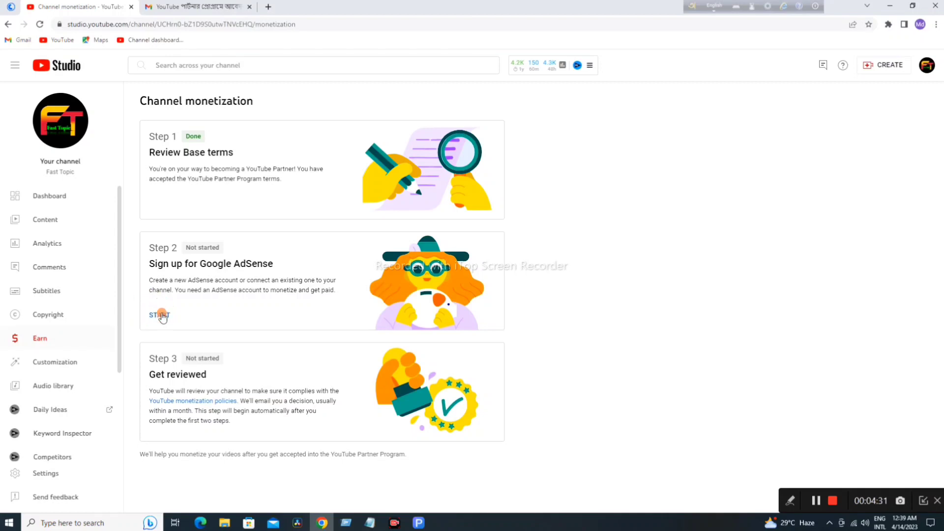
# Step: In Step 2, answer 'No, I don't have an existing account' and continue to AdSense sign-up
pyautogui.click(162, 315)
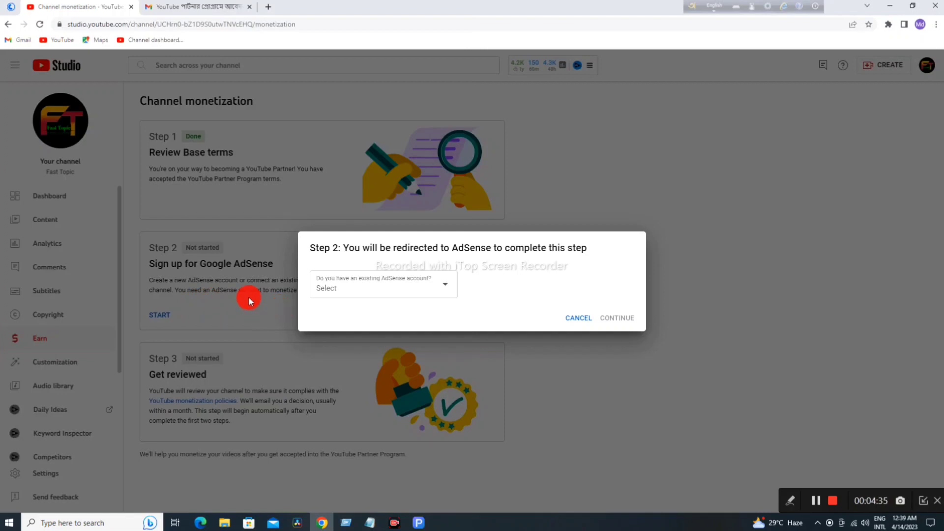
pyautogui.click(443, 288)
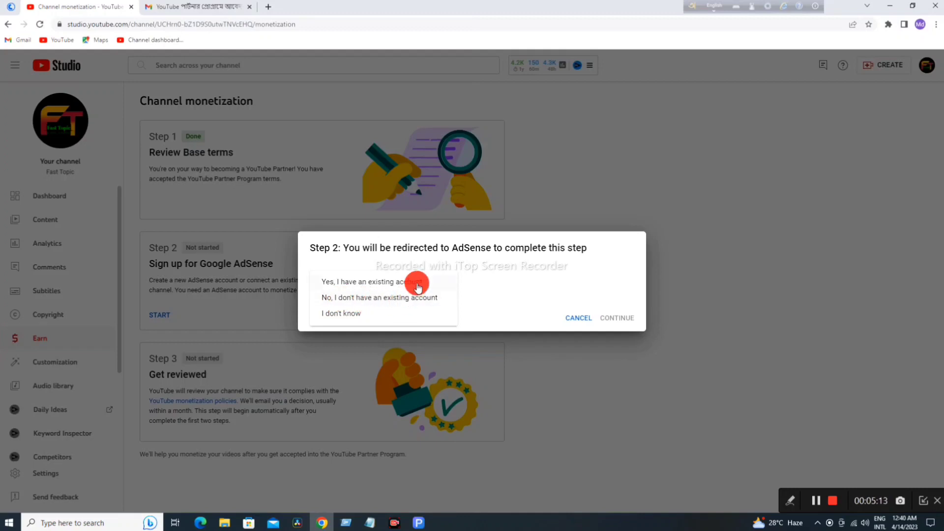
pyautogui.click(375, 297)
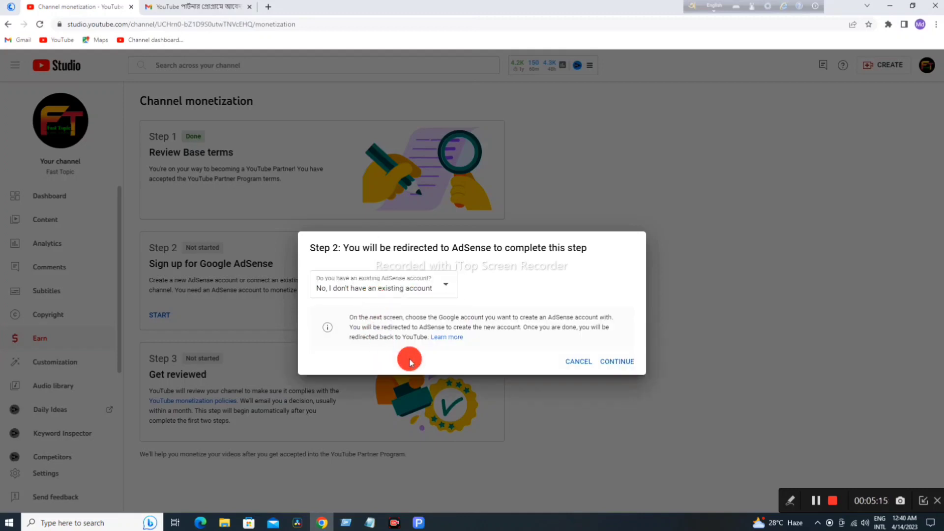
pyautogui.click(615, 361)
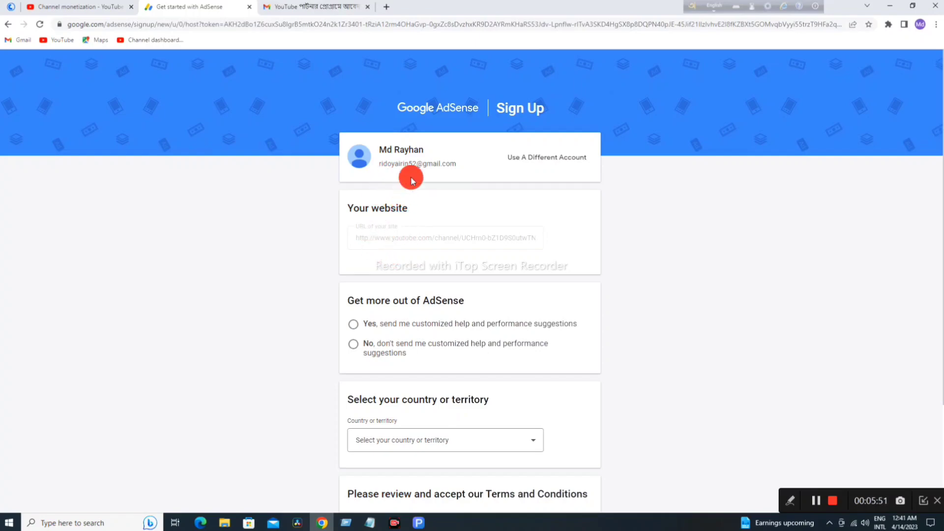
# Step: Opt in with 'Yes' to customized help and performance suggestions
pyautogui.scroll(-2, 415, 222)
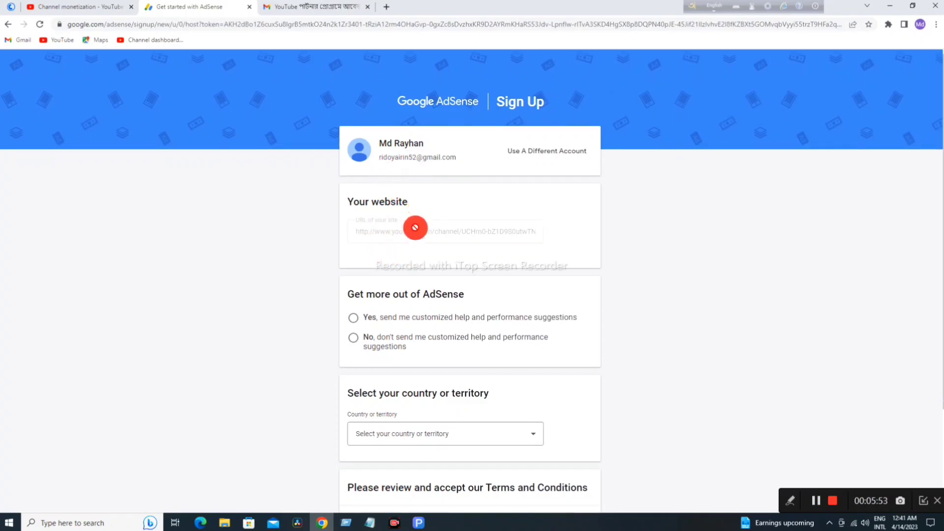
pyautogui.scroll(1, 414, 227)
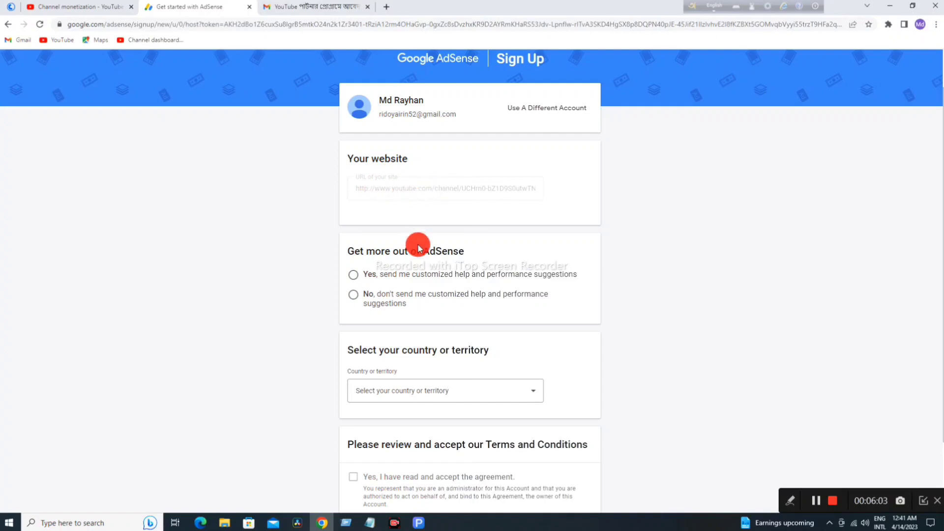
pyautogui.scroll(-1, 413, 274)
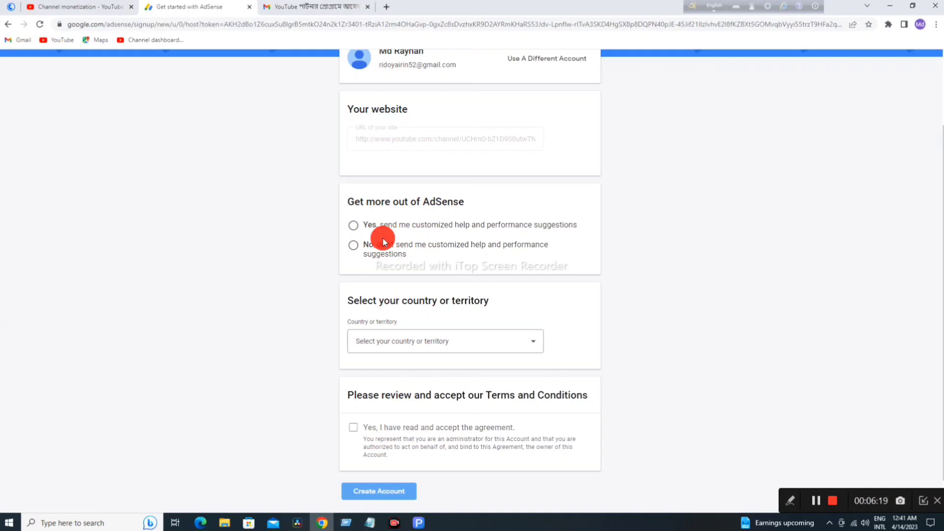
pyautogui.click(353, 225)
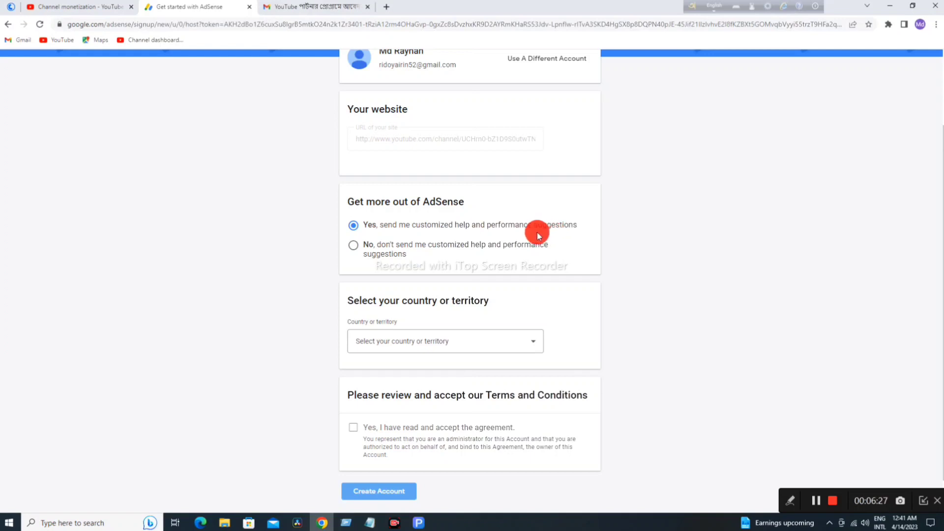
# Step: Set the AdSense country to Bangladesh
pyautogui.scroll(-1, 467, 288)
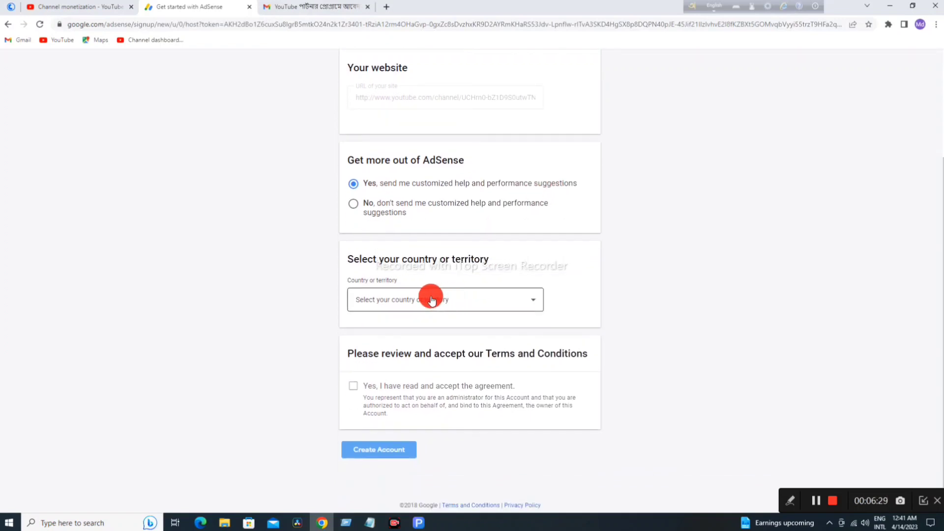
pyautogui.click(537, 303)
pyautogui.scroll(-5, 412, 356)
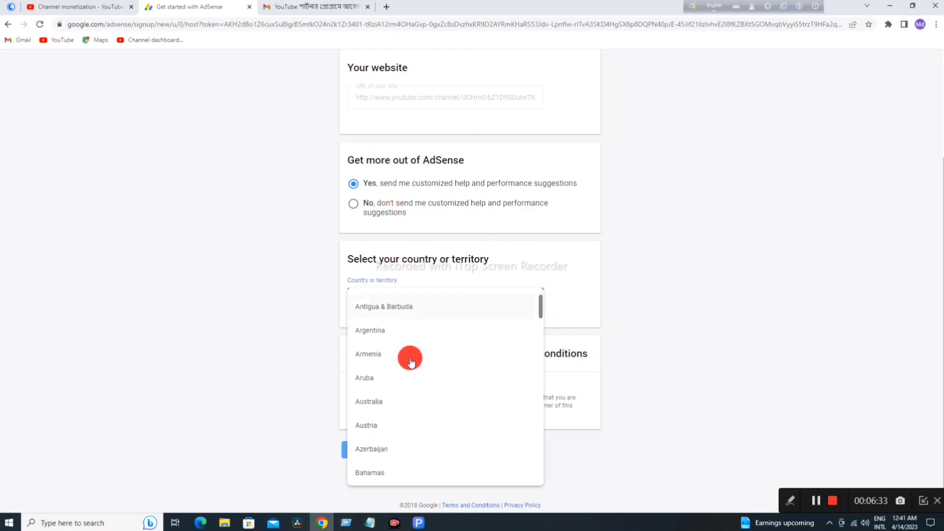
pyautogui.scroll(-2, 411, 359)
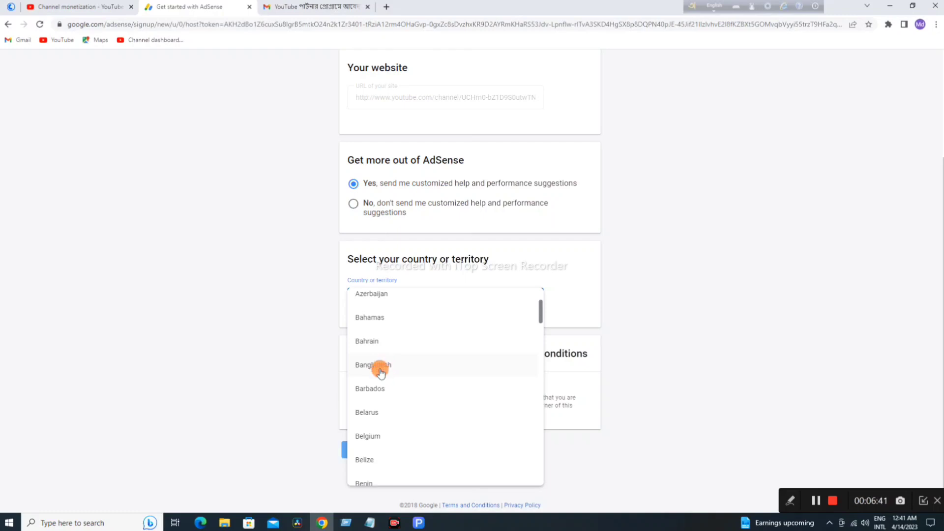
pyautogui.click(383, 369)
# Step: Accept the AdSense terms and conditions and create the account
pyautogui.scroll(-3, 433, 337)
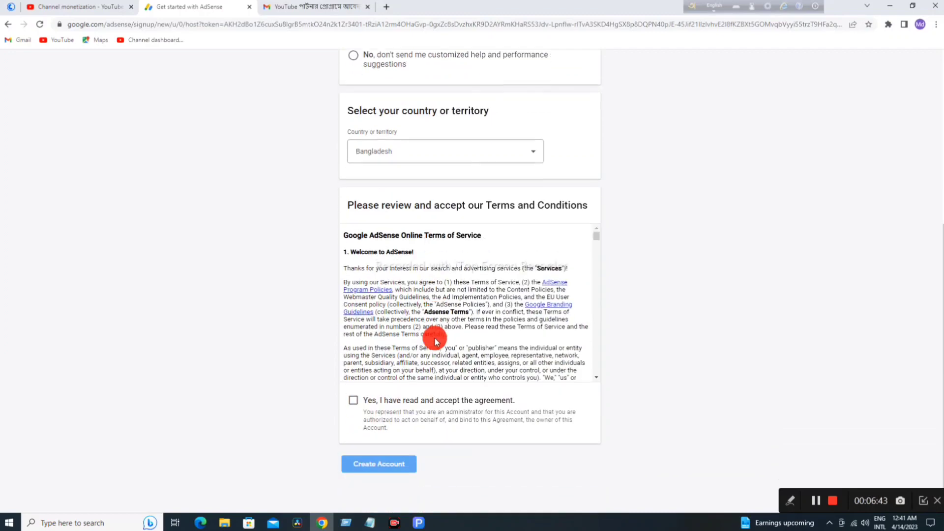
pyautogui.scroll(-1, 434, 340)
pyautogui.scroll(1, 407, 258)
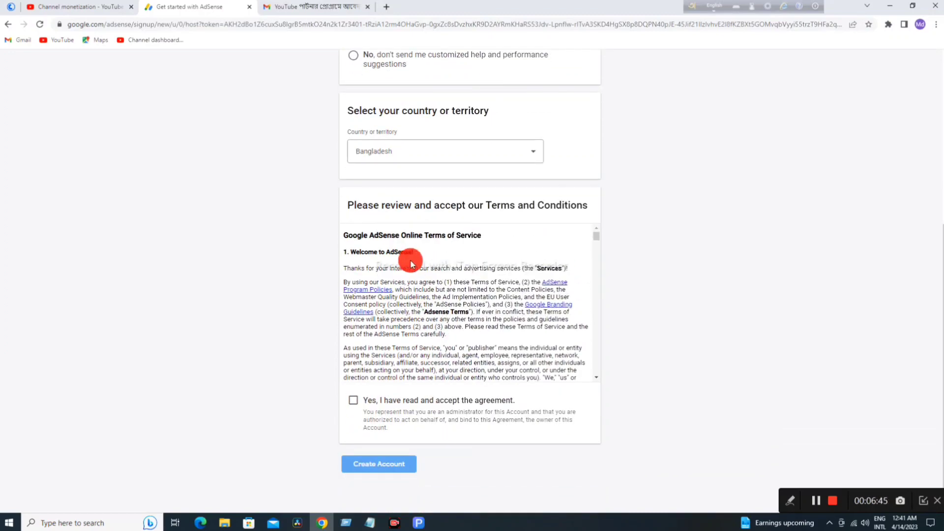
pyautogui.scroll(-10, 553, 303)
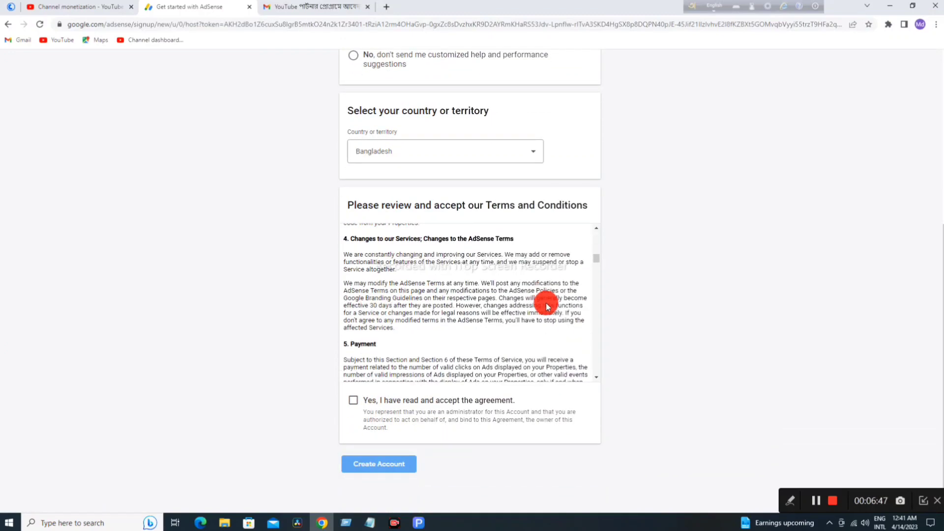
pyautogui.scroll(-5, 547, 305)
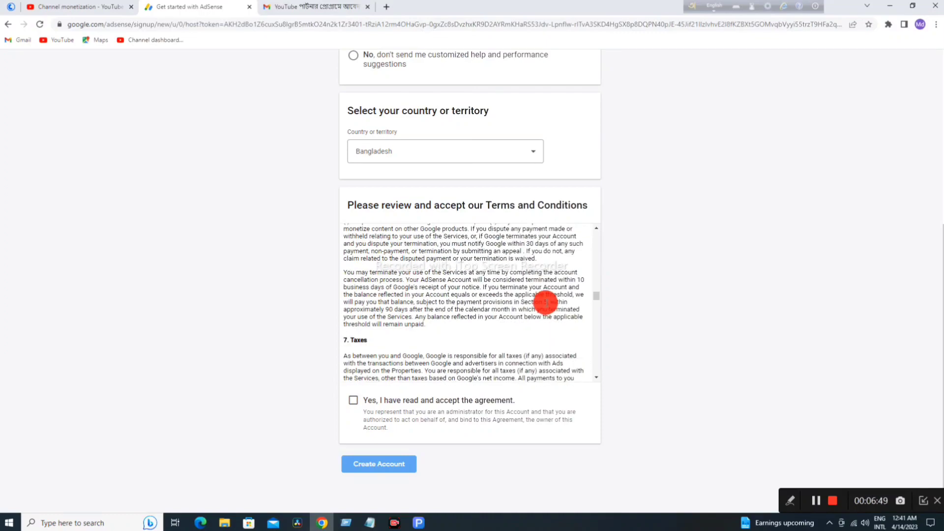
pyautogui.scroll(-10, 546, 302)
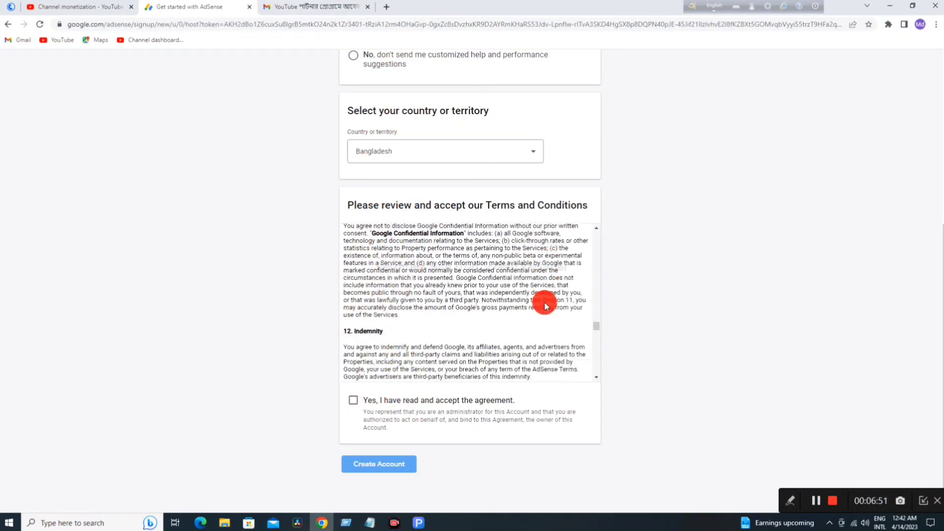
pyautogui.scroll(-10, 545, 302)
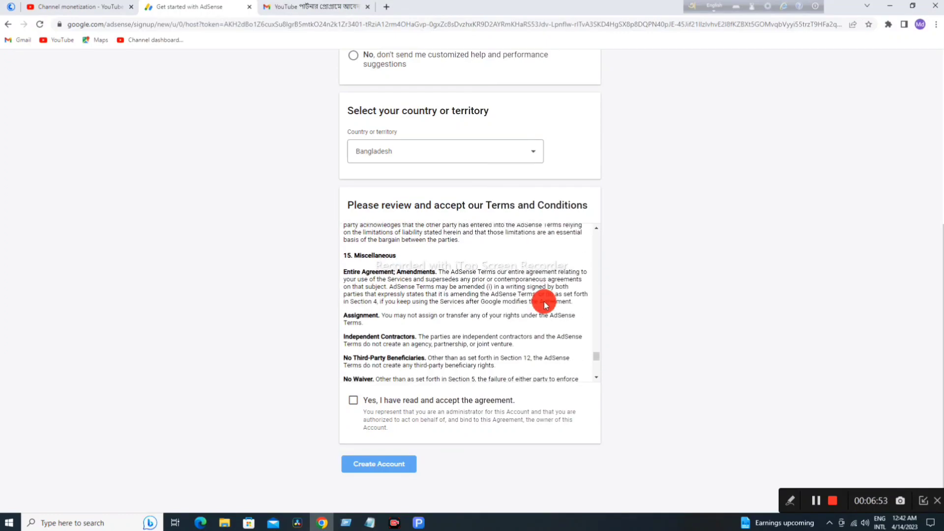
pyautogui.scroll(-3, 544, 301)
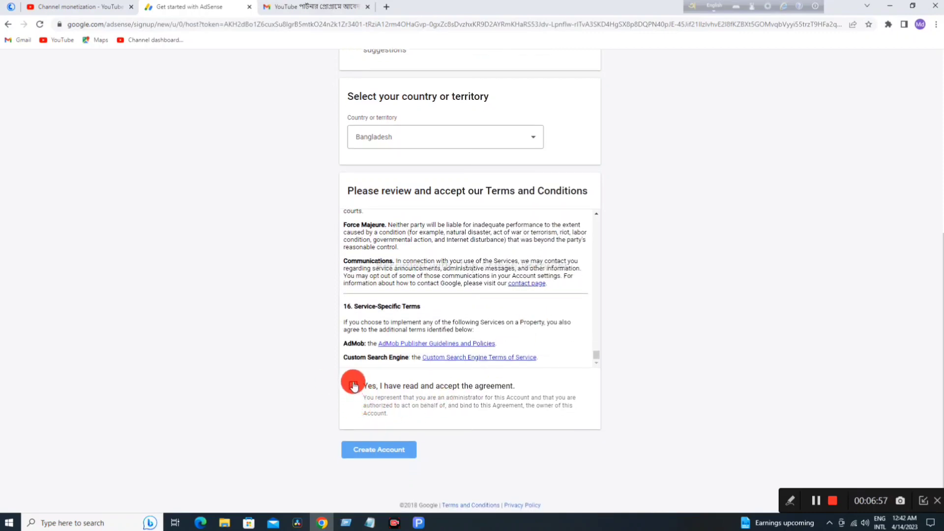
pyautogui.click(354, 388)
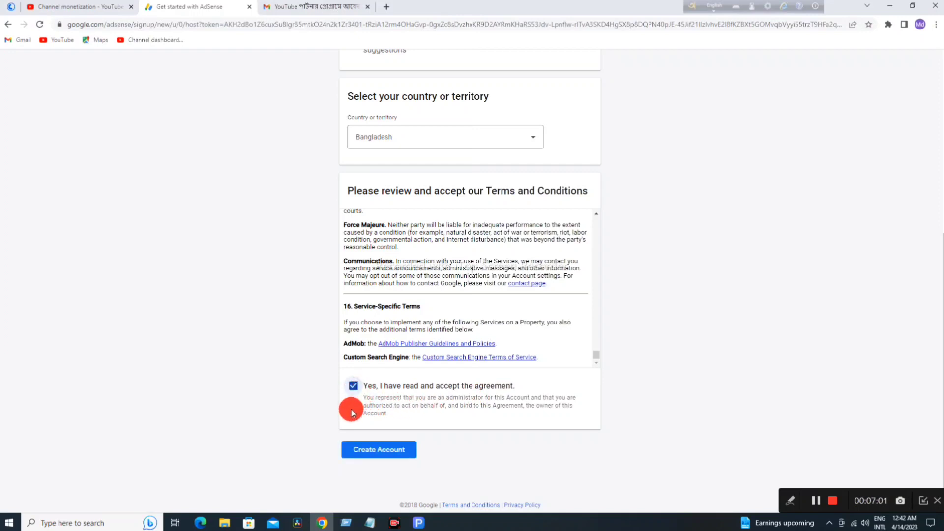
pyautogui.click(379, 456)
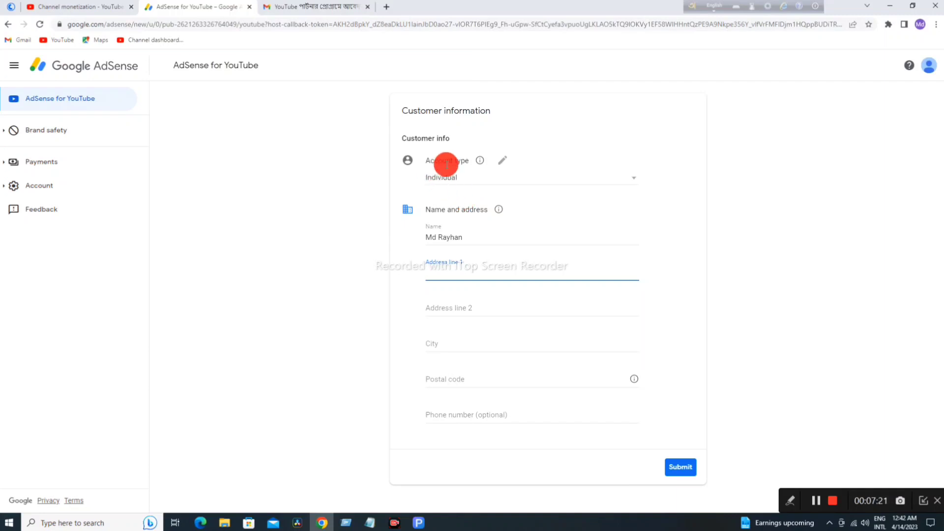
# Step: Keep the account type as Individual, then bring up the Notepad note with the address details
pyautogui.click(479, 162)
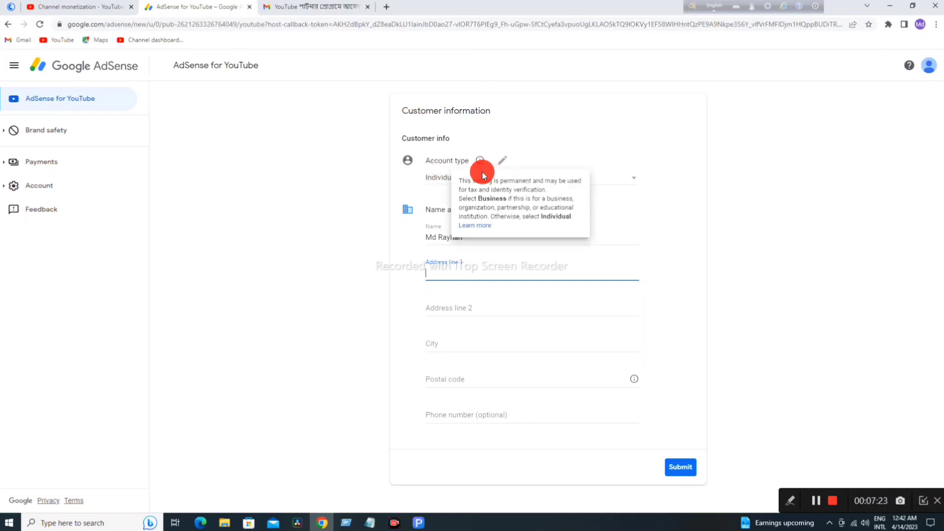
pyautogui.click(626, 184)
pyautogui.click(625, 182)
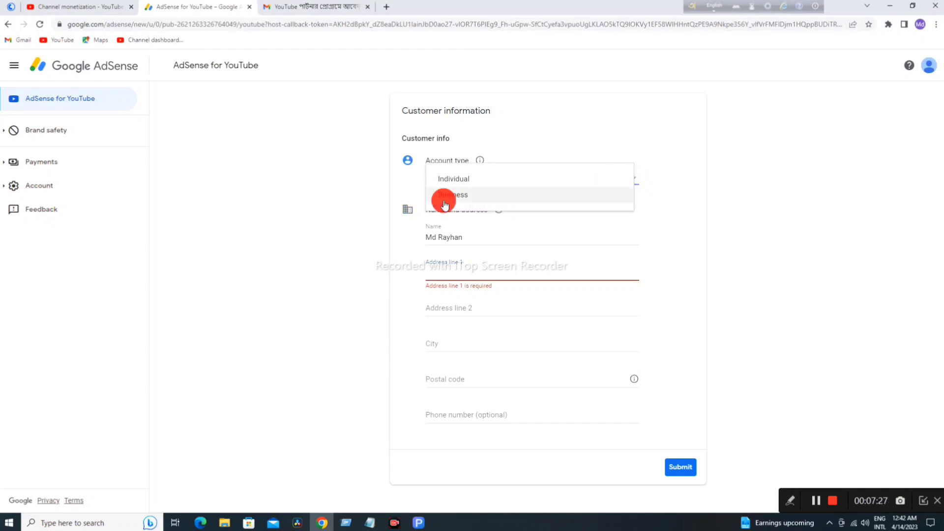
pyautogui.click(352, 194)
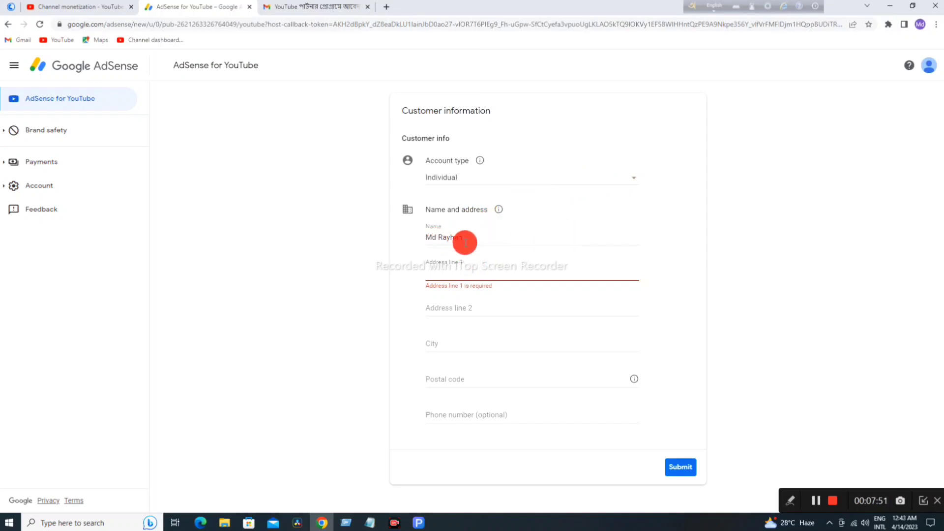
pyautogui.click(465, 238)
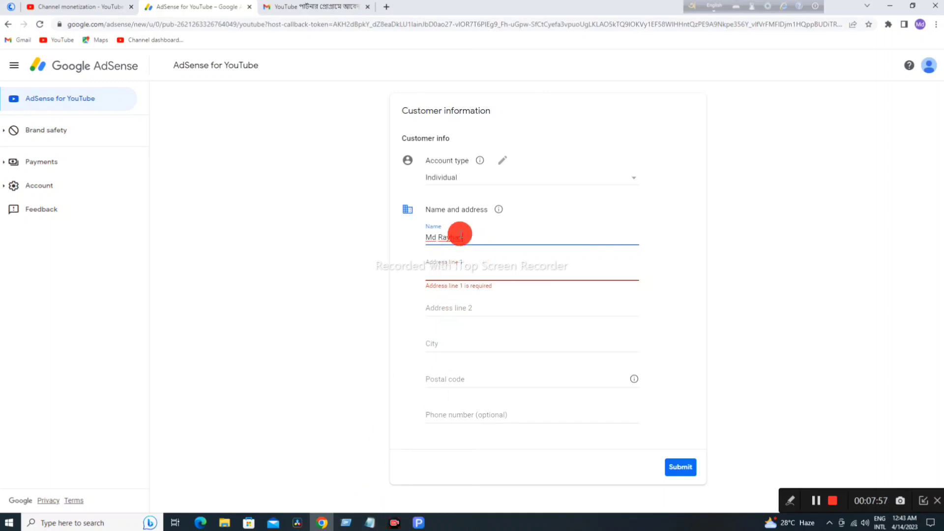
pyautogui.click(369, 522)
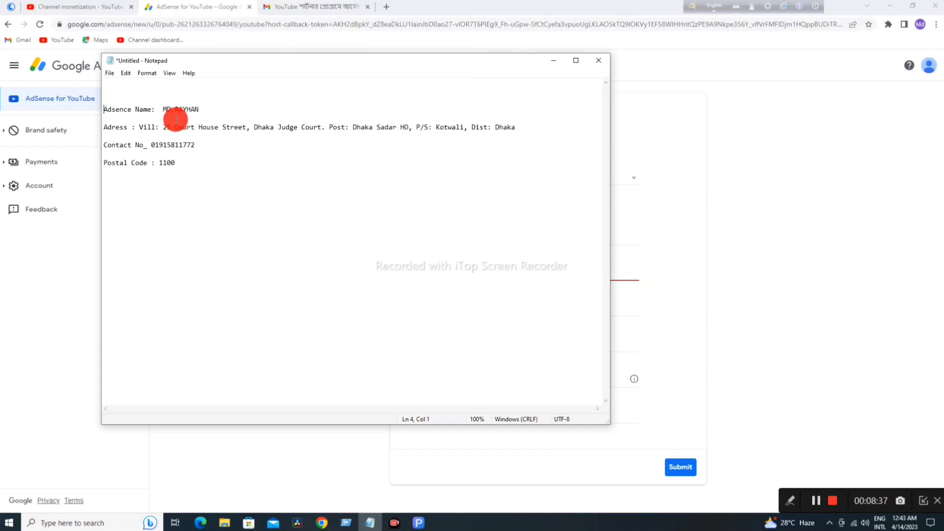
# Step: Copy the account holder's name from Notepad and paste it over the AdSense Name field
pyautogui.click(198, 109)
pyautogui.moveTo(198, 109); pyautogui.dragTo(175, 108)
pyautogui.click(161, 109)
pyautogui.rightClick(175, 108)
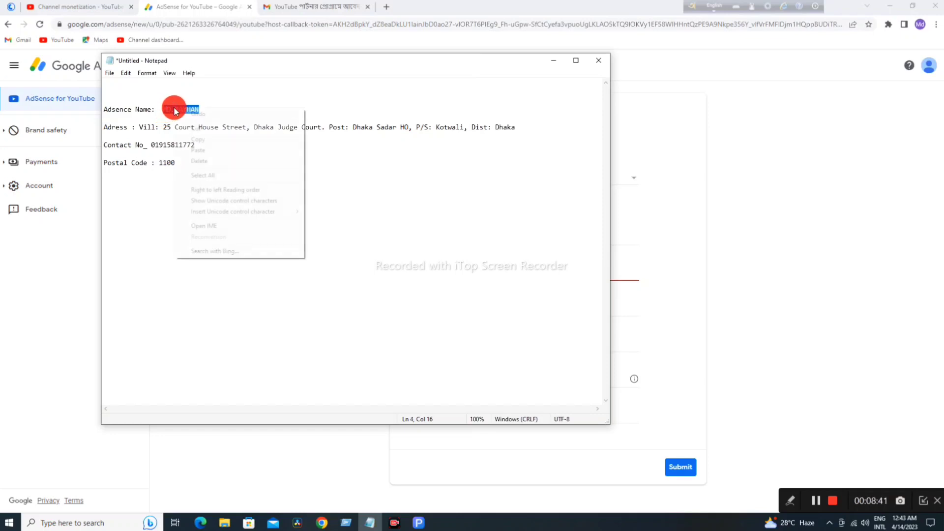
pyautogui.click(195, 140)
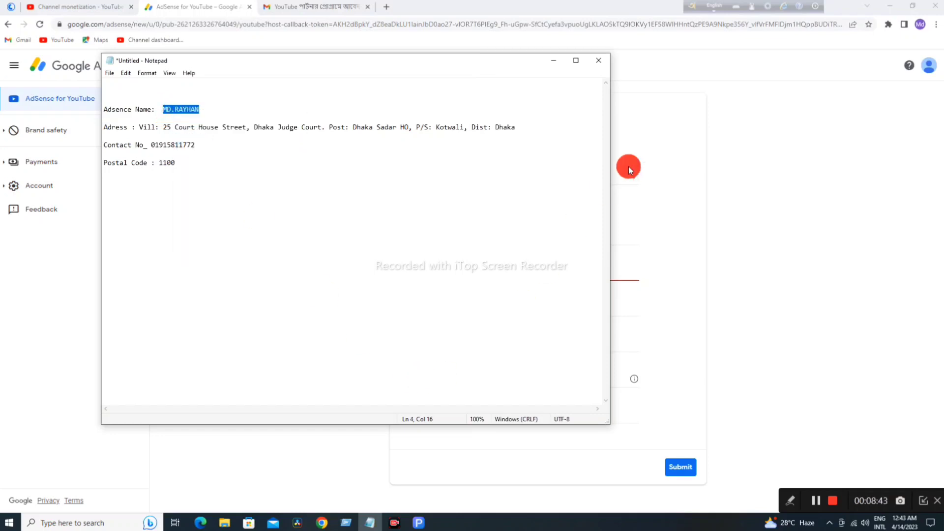
pyautogui.click(760, 108)
pyautogui.moveTo(465, 238); pyautogui.dragTo(427, 236)
pyautogui.hotkey('ctrl', 'v')
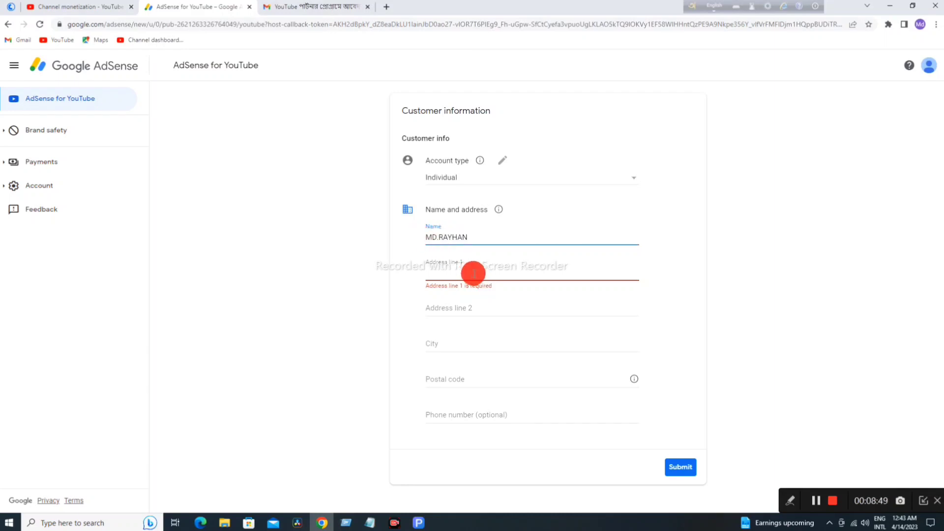
# Step: Copy the saved street address from Notepad and paste it into Address line 1
pyautogui.click(445, 269)
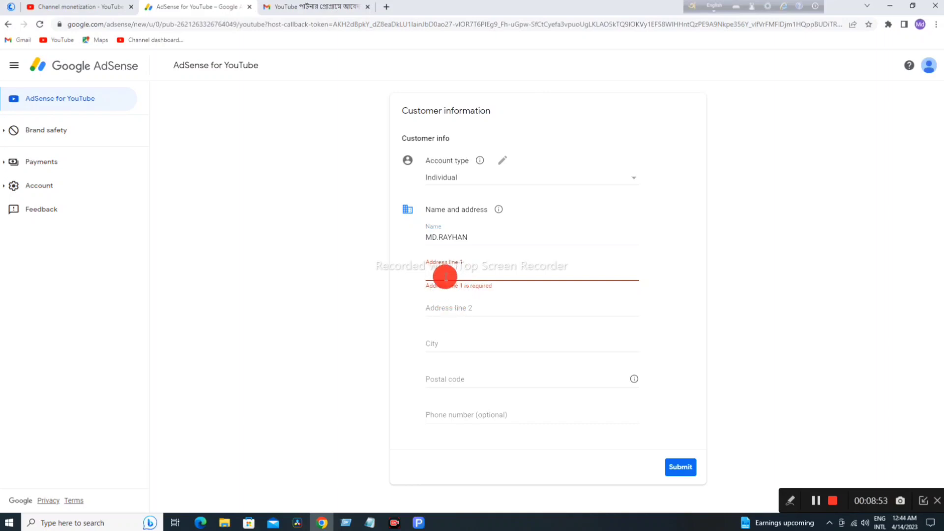
pyautogui.click(370, 522)
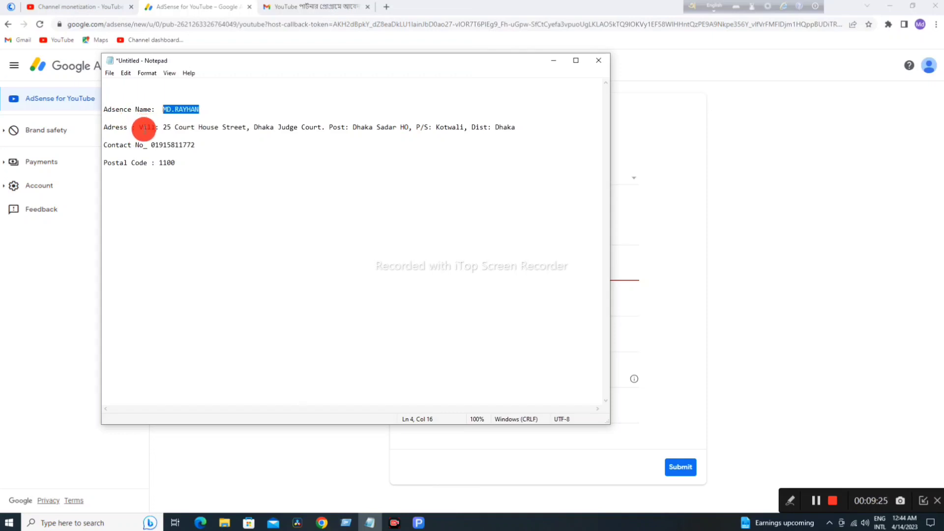
pyautogui.moveTo(139, 128); pyautogui.dragTo(514, 128)
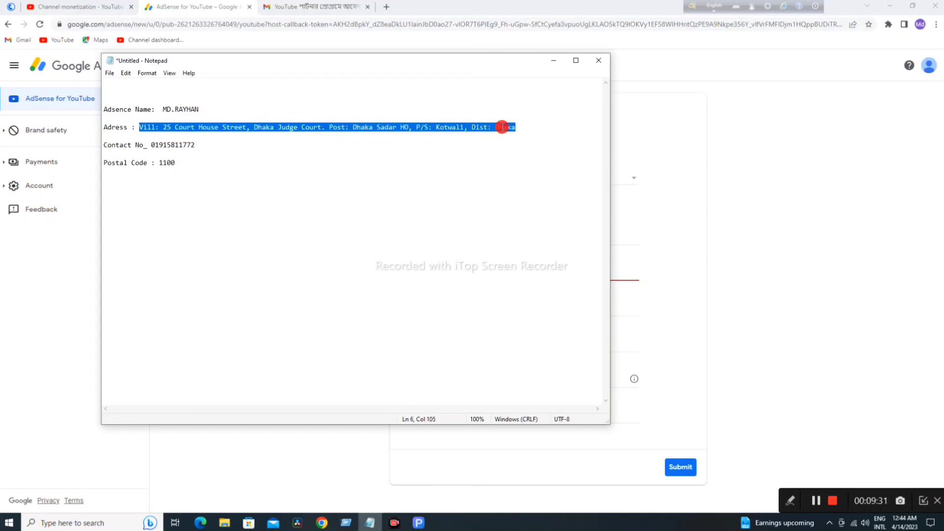
pyautogui.rightClick(514, 128)
pyautogui.click(520, 158)
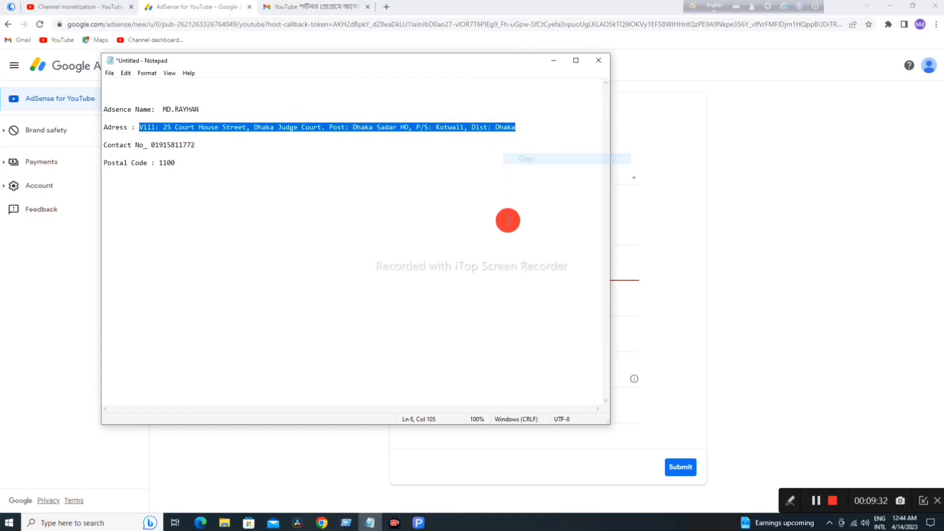
pyautogui.click(728, 270)
pyautogui.click(440, 270)
pyautogui.hotkey('ctrl', 'v')
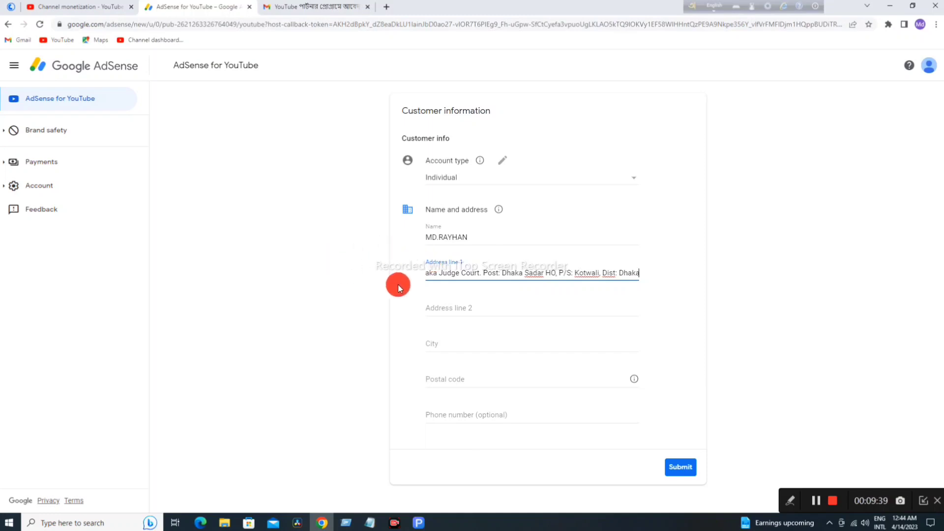
# Step: Copy the contact line from the saved notes and paste it into Address line 2
pyautogui.click(444, 305)
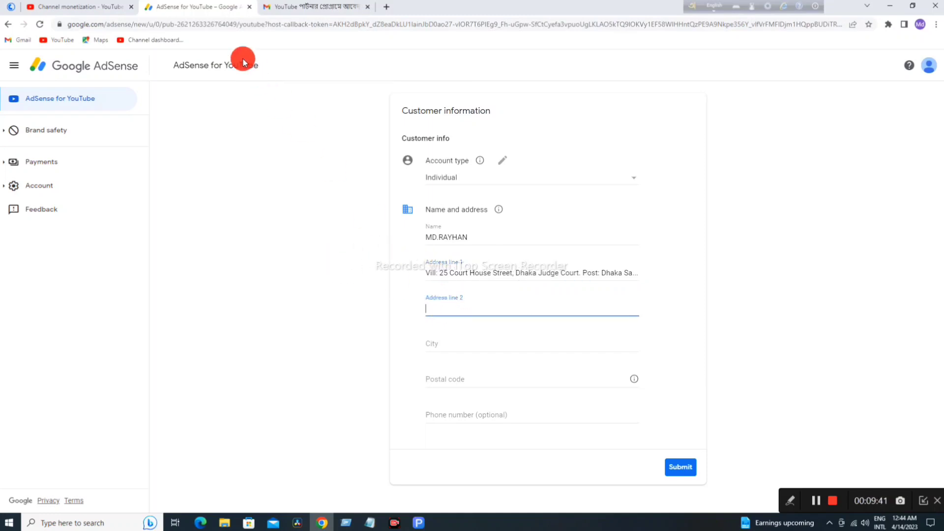
pyautogui.click(370, 524)
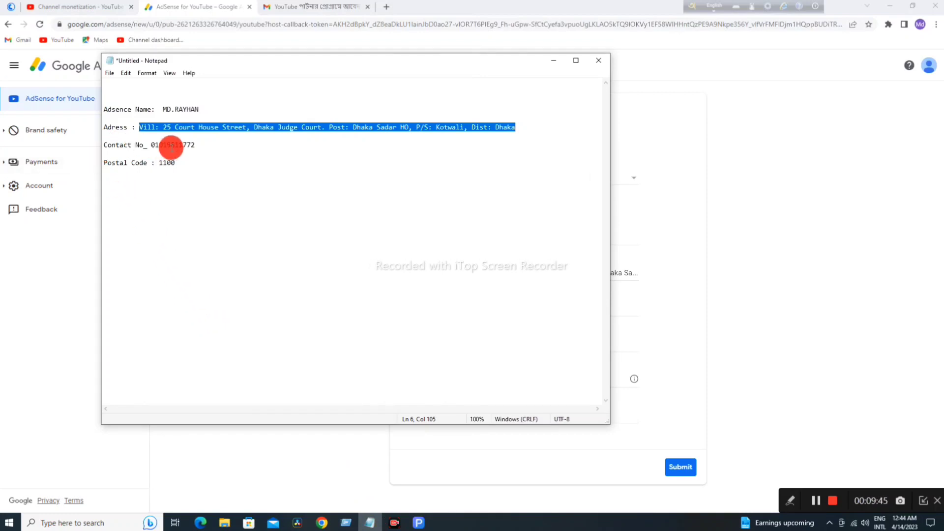
pyautogui.moveTo(195, 144); pyautogui.dragTo(99, 143)
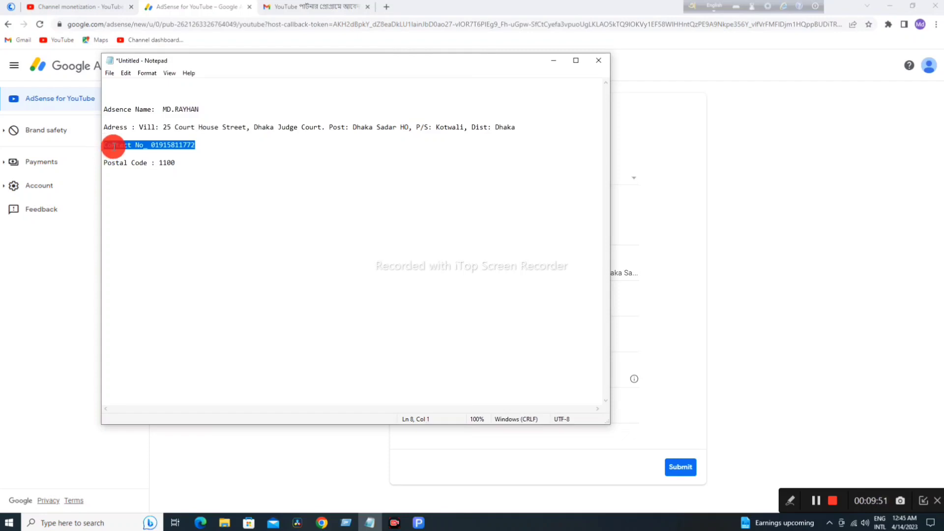
pyautogui.rightClick(130, 156)
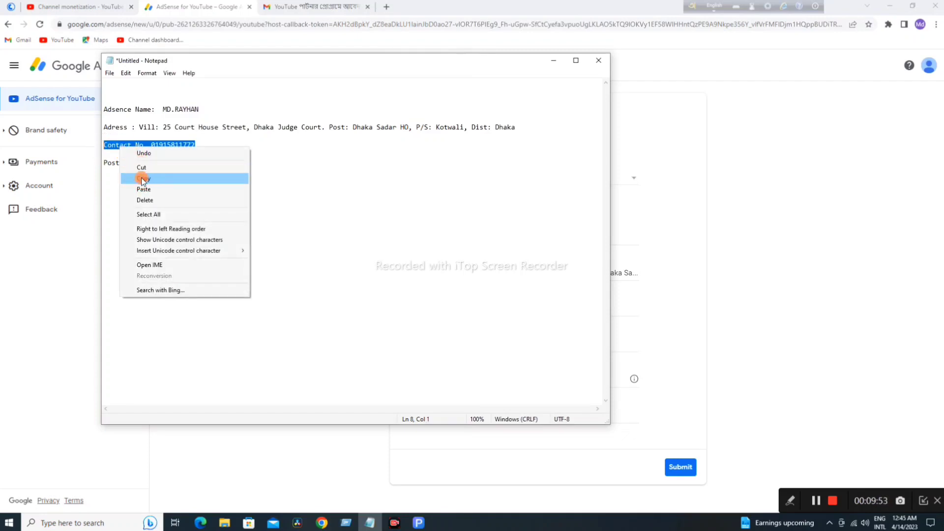
pyautogui.click(142, 178)
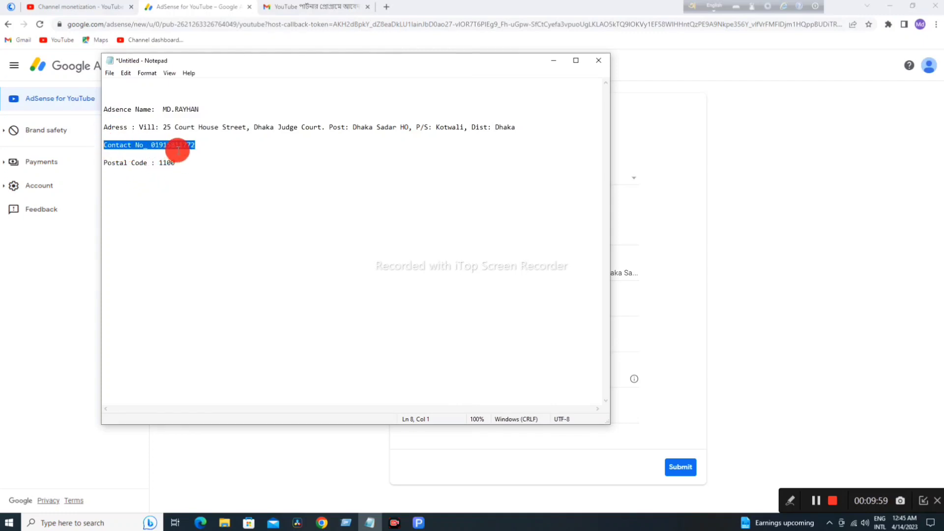
pyautogui.click(686, 237)
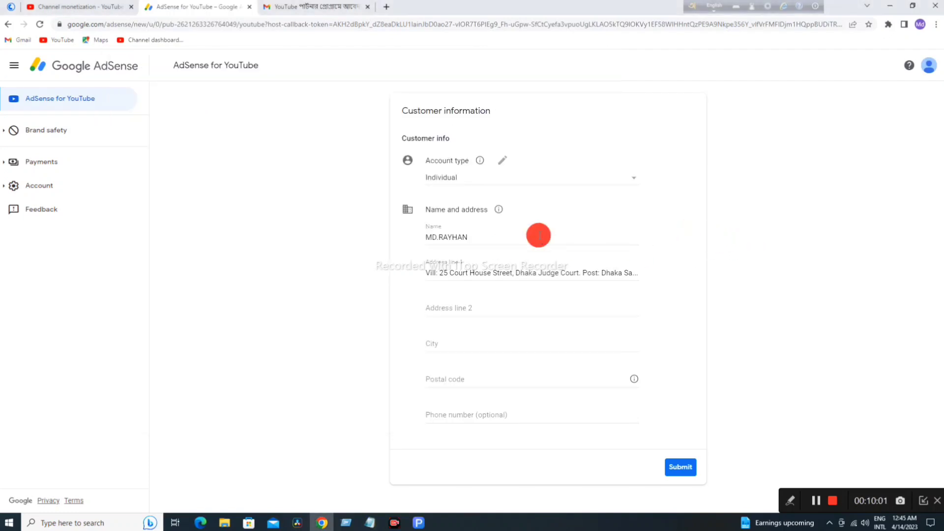
pyautogui.click(472, 309)
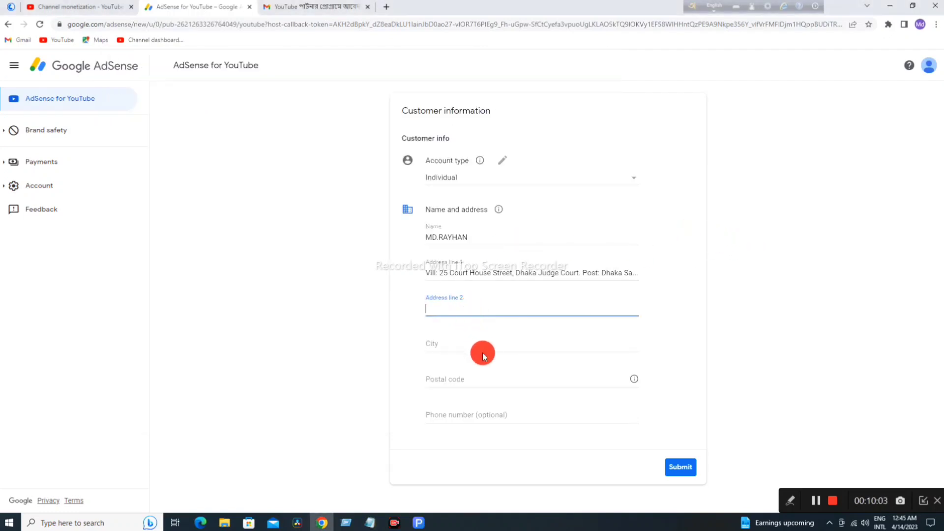
pyautogui.hotkey('ctrl', 'v')
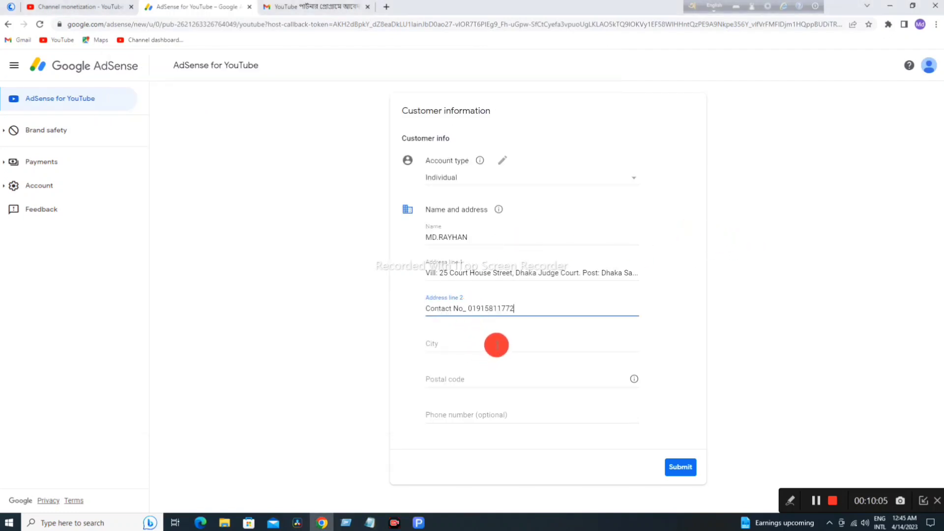
# Step: Enter Dhaka as the city
pyautogui.click(444, 346)
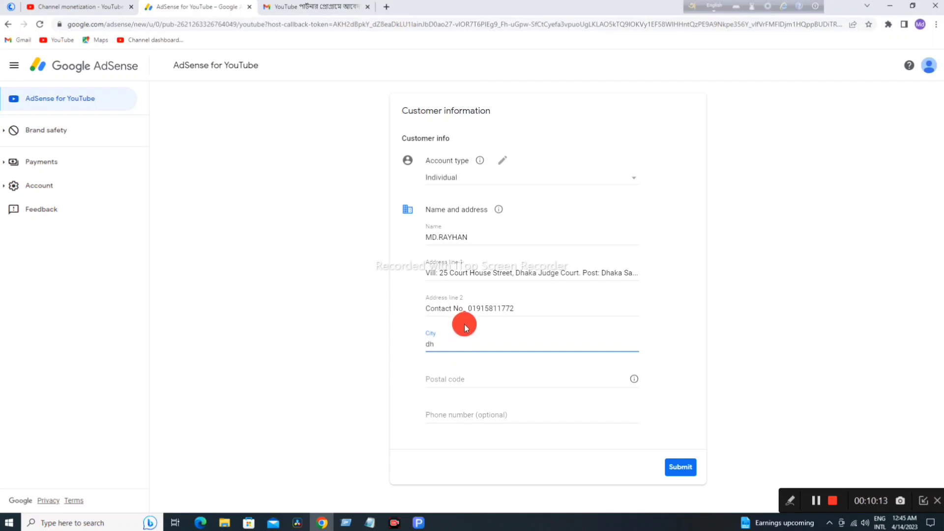
pyautogui.press('BackSpace')
pyautogui.press('BackSpace')
pyautogui.write('Dhaka')
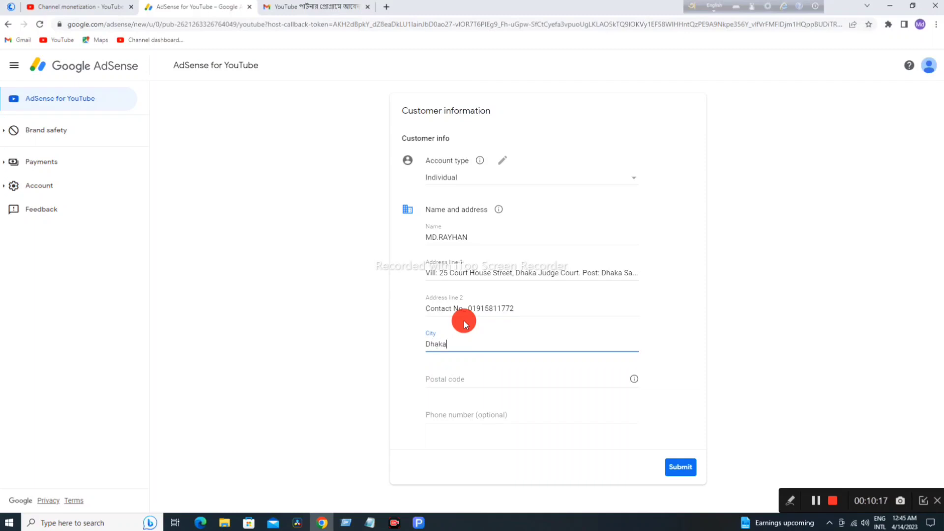
pyautogui.click(442, 376)
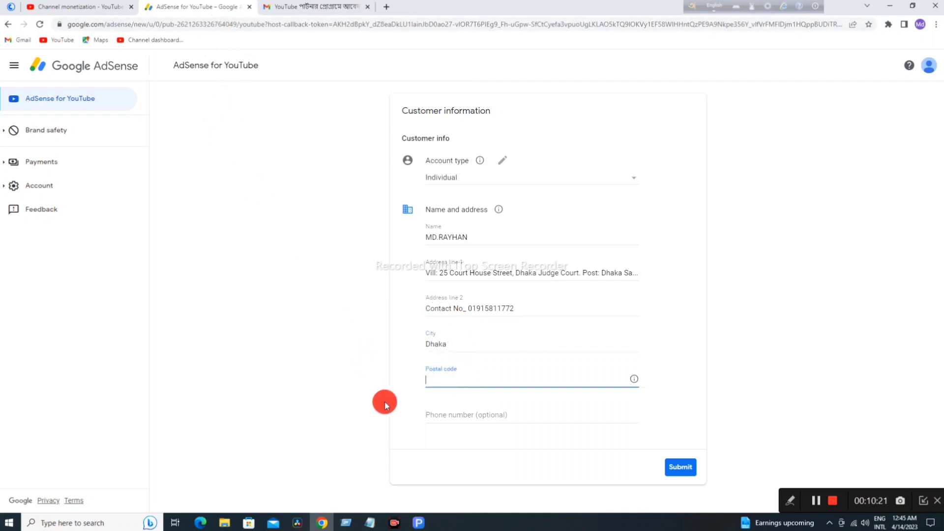
# Step: Copy postal code 1100 from the saved notes and enter it in the Postal code field
pyautogui.moveTo(363, 516)
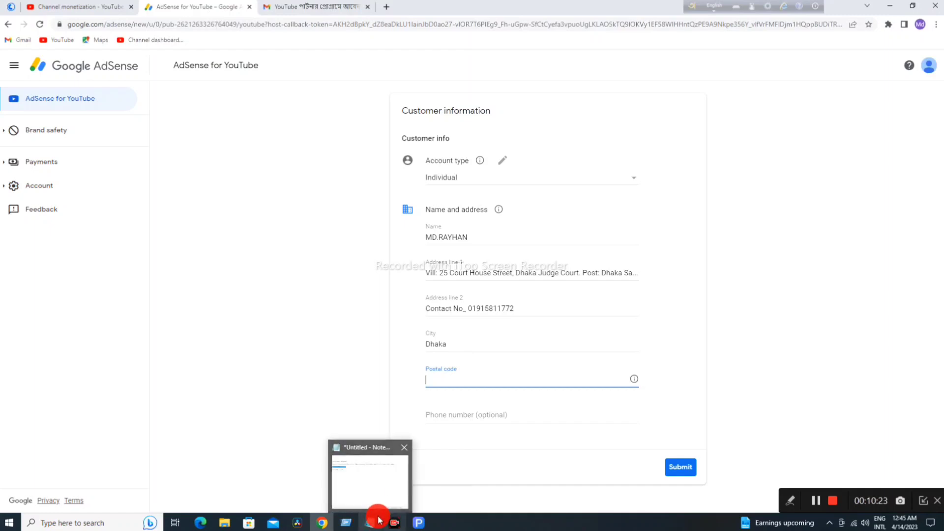
pyautogui.click(372, 521)
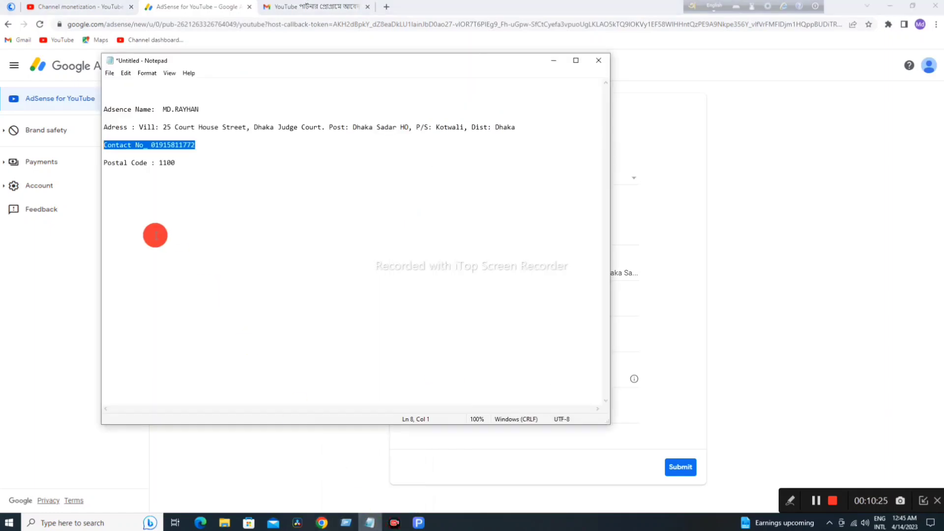
pyautogui.moveTo(159, 162)
pyautogui.mouseDown()
pyautogui.moveTo(170, 163)
pyautogui.moveTo(159, 163)
pyautogui.mouseUp()
pyautogui.rightClick(165, 163)
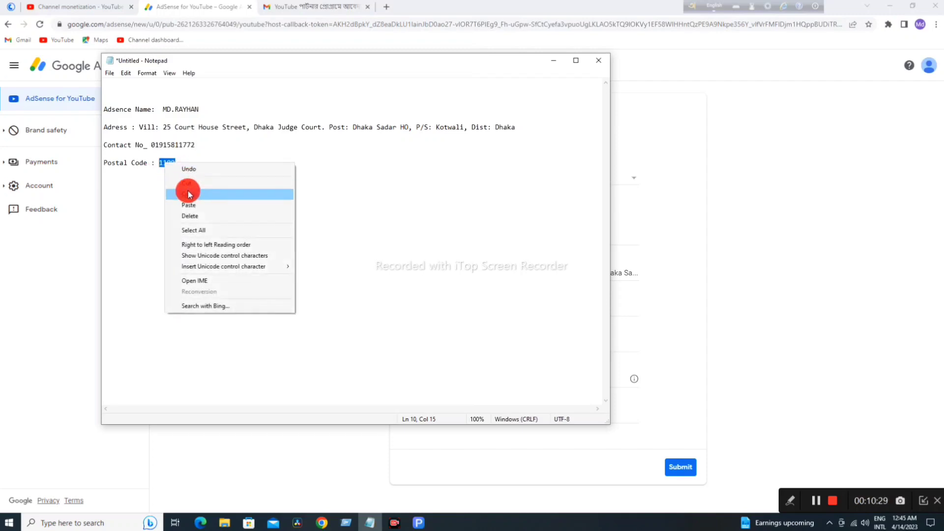
pyautogui.click(189, 194)
pyautogui.click(678, 368)
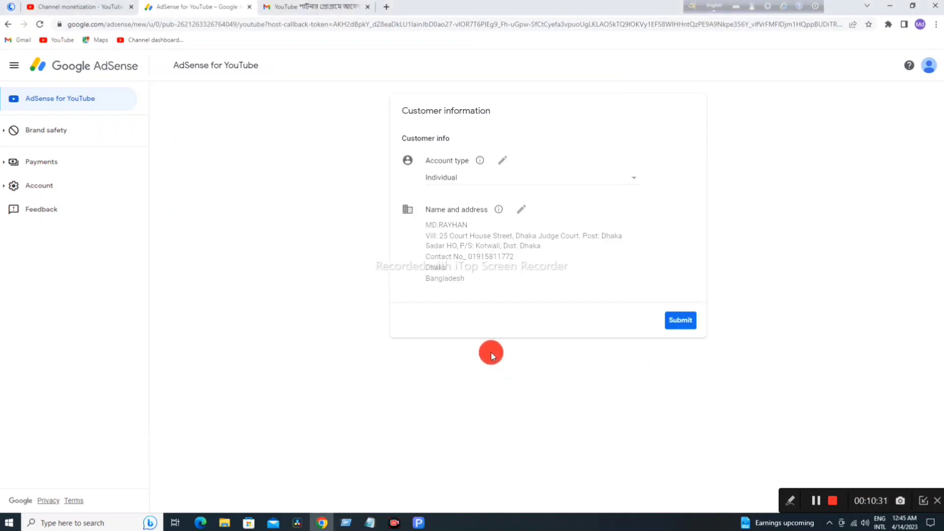
pyautogui.click(522, 210)
pyautogui.click(461, 382)
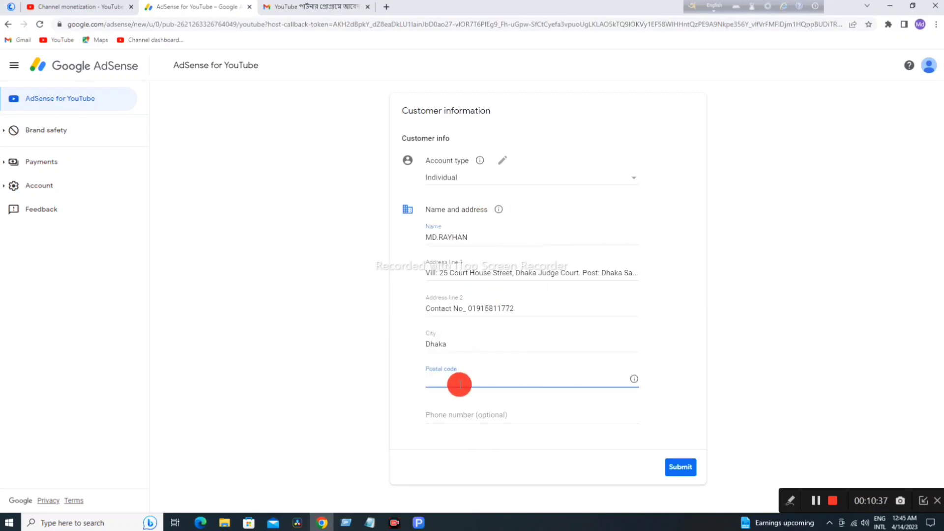
pyautogui.write('1100')
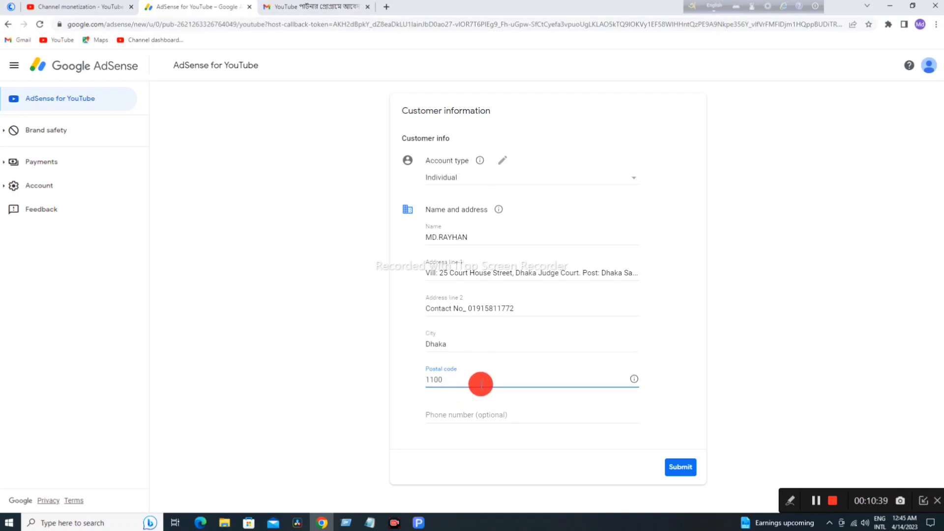
# Step: Enter the phone number, review Address line 1, and fix the spacing in the account holder's name
pyautogui.click(484, 413)
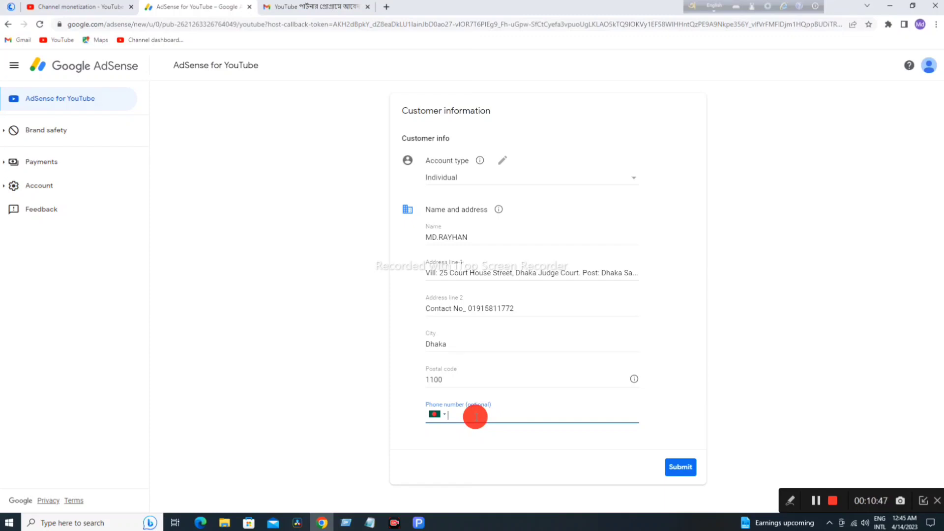
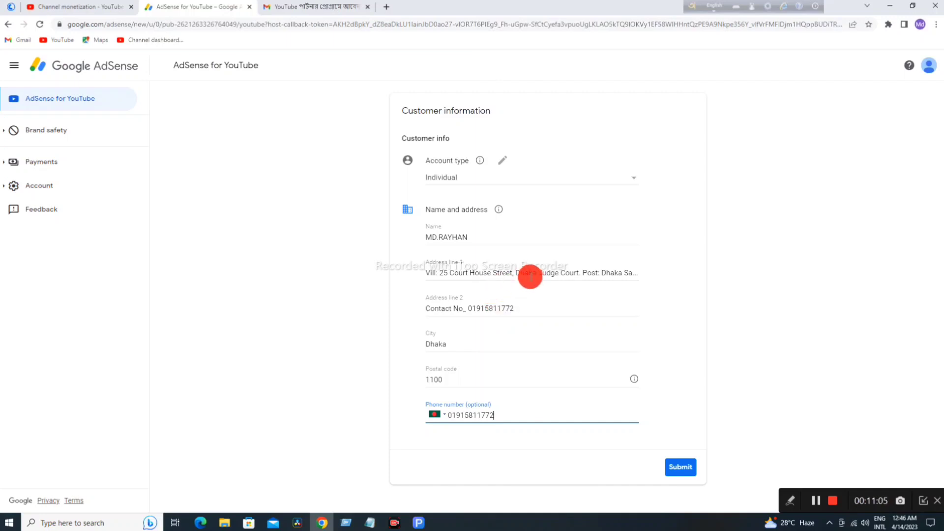
pyautogui.click(464, 276)
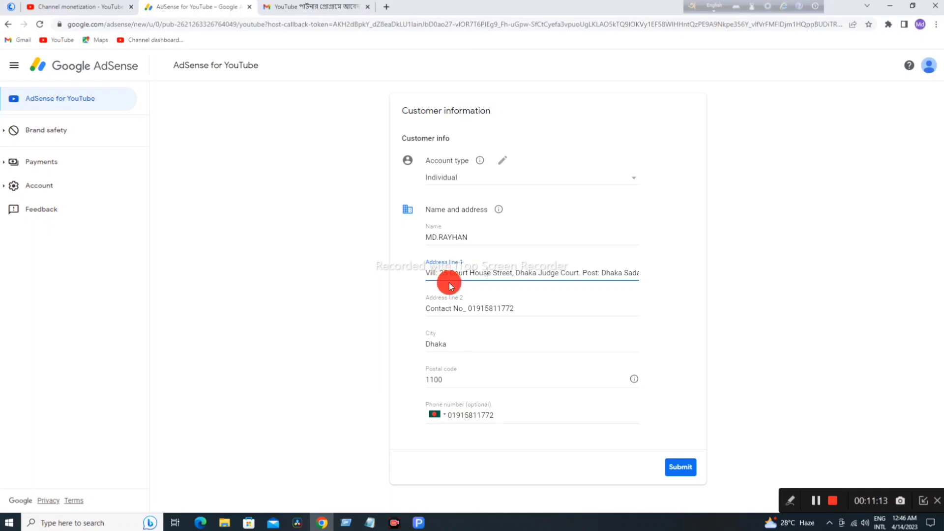
pyautogui.click(439, 237)
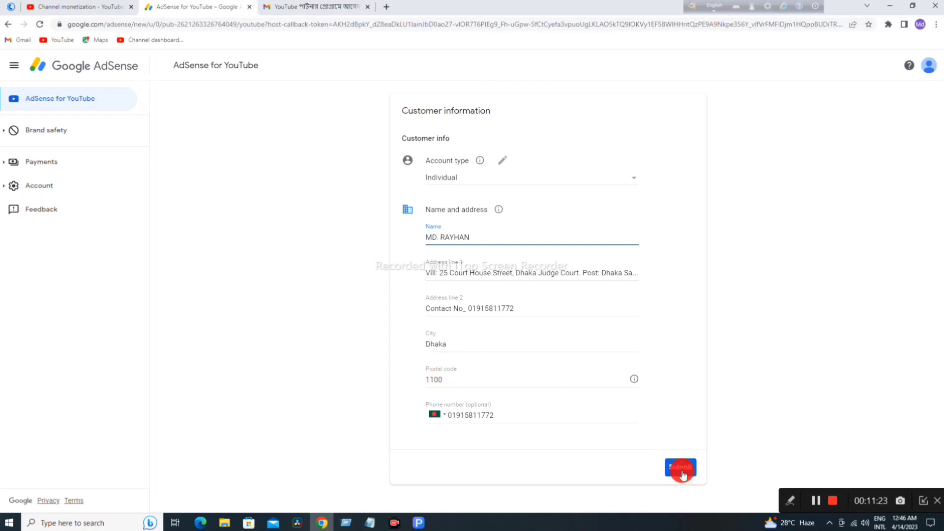
# Step: Submit the completed Individual account customer information form
pyautogui.click(923, 500)
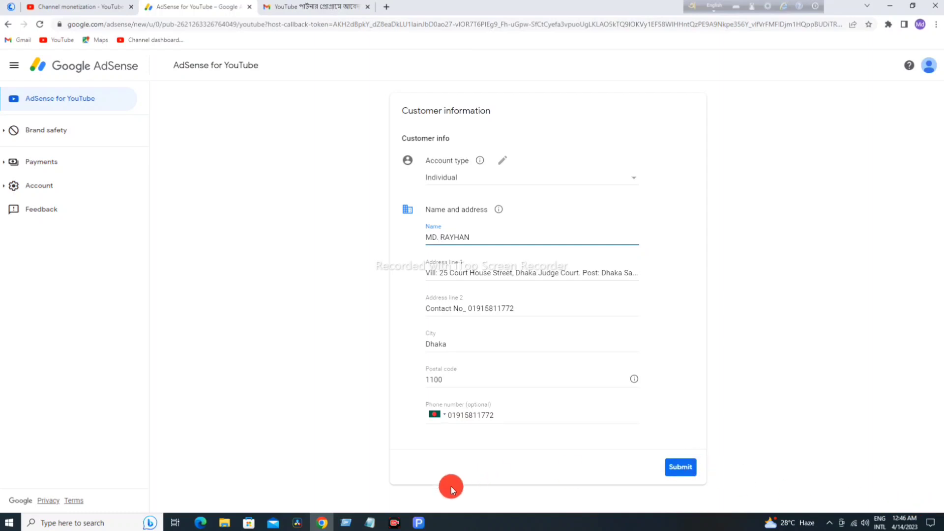
pyautogui.click(394, 523)
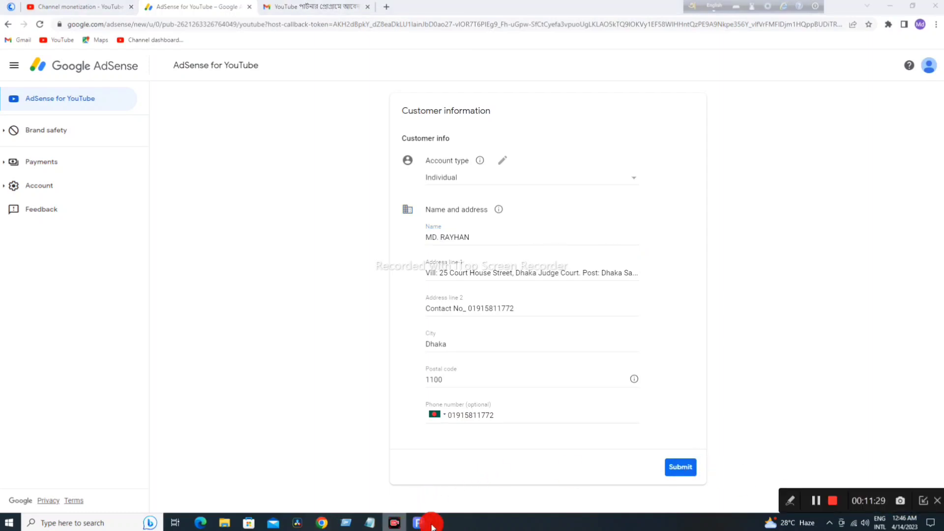
pyautogui.click(919, 500)
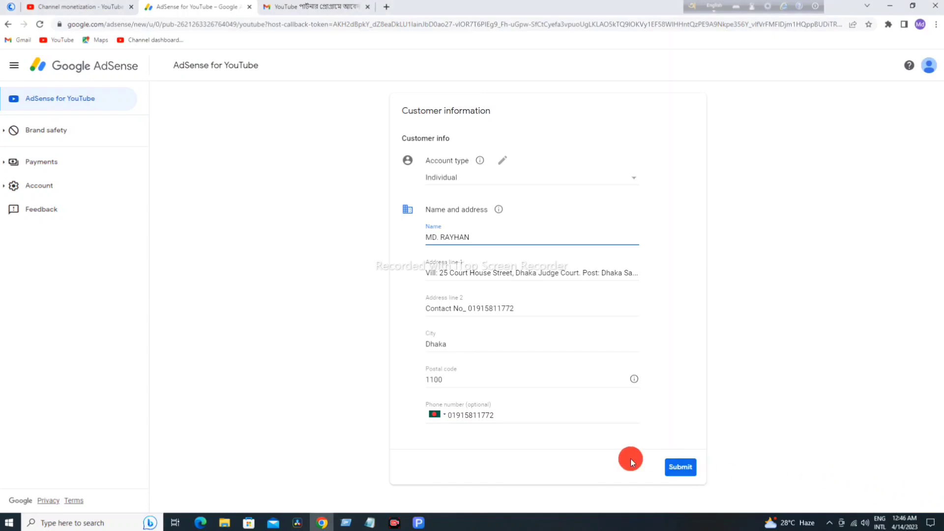
pyautogui.click(682, 468)
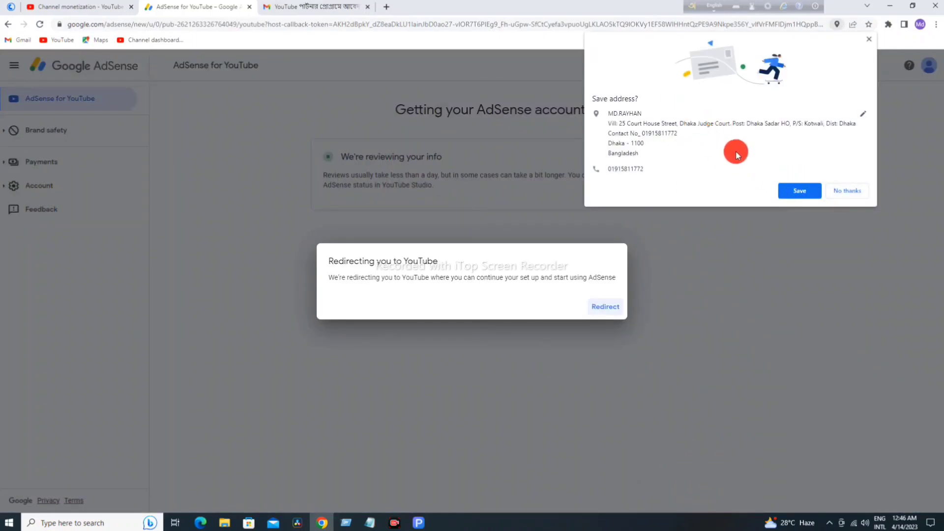
# Step: Decline the Save address popup with 'No thanks'
pyautogui.click(847, 190)
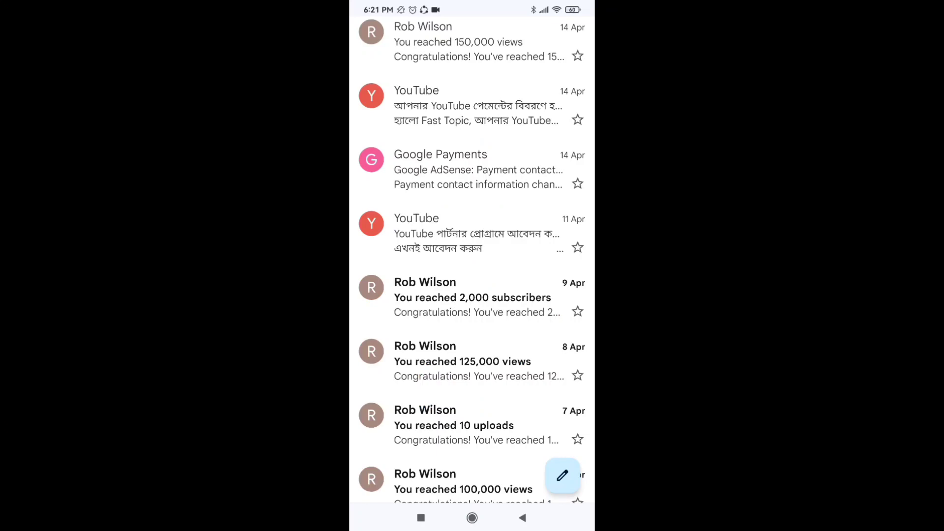
# Step: Read the YouTube Partner Program invitation email of 11 Apr with its sender details
pyautogui.click(471, 234)
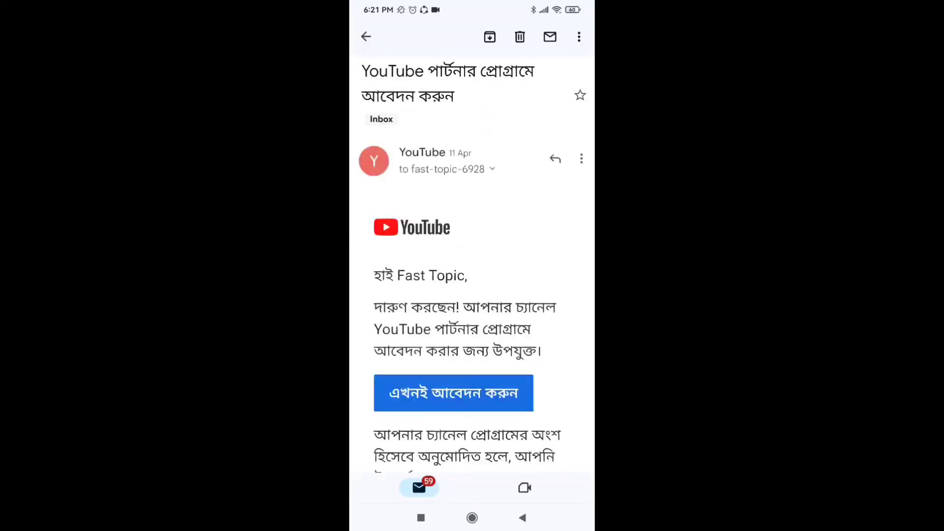
pyautogui.scroll(-8, 554, 270)
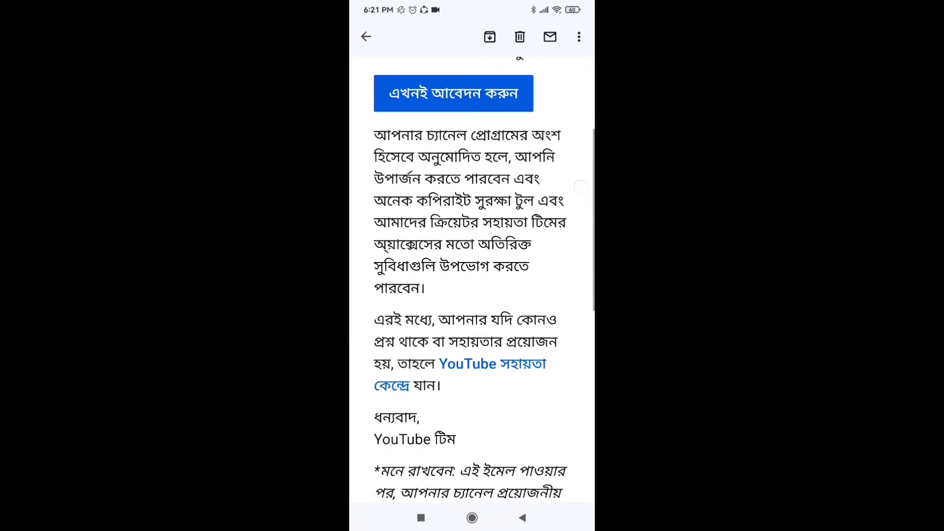
pyautogui.scroll(-3, 555, 271)
pyautogui.scroll(12, 490, 174)
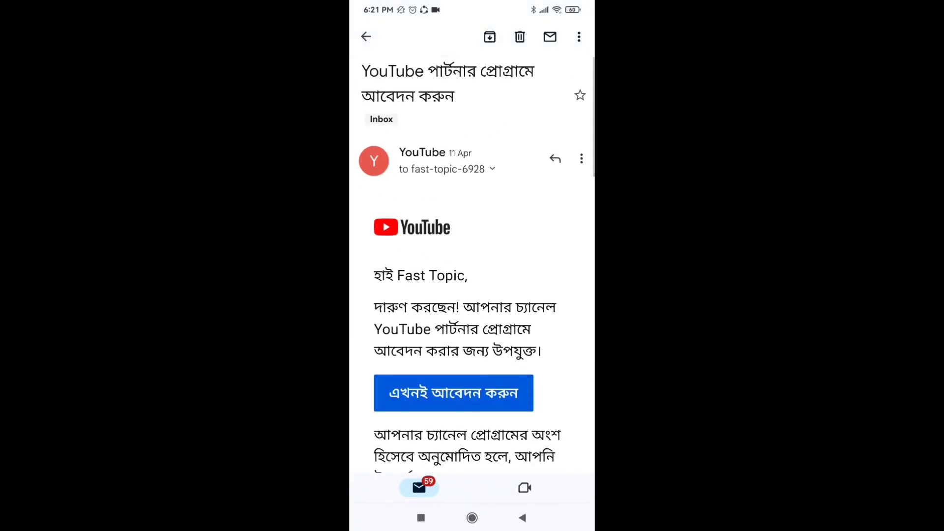
pyautogui.click(492, 169)
pyautogui.scroll(-3, 546, 311)
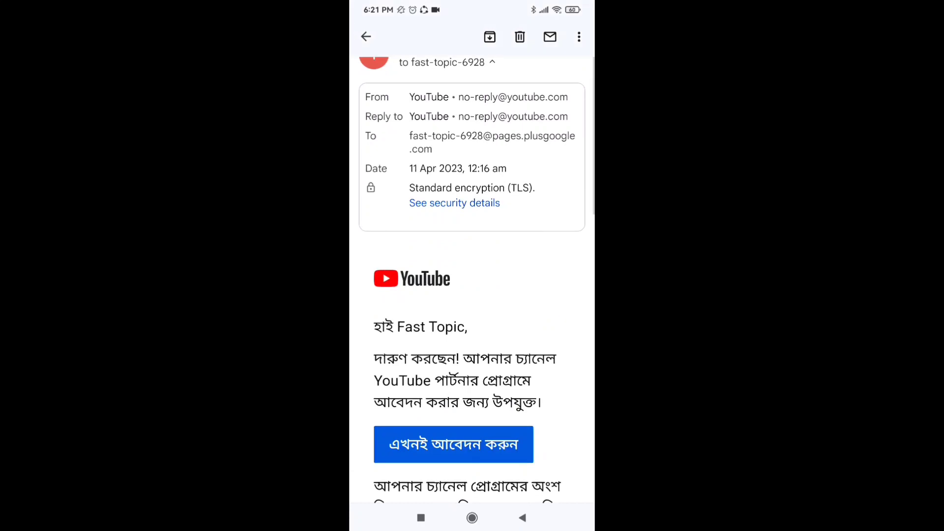
pyautogui.click(522, 517)
pyautogui.scroll(3, 472, 265)
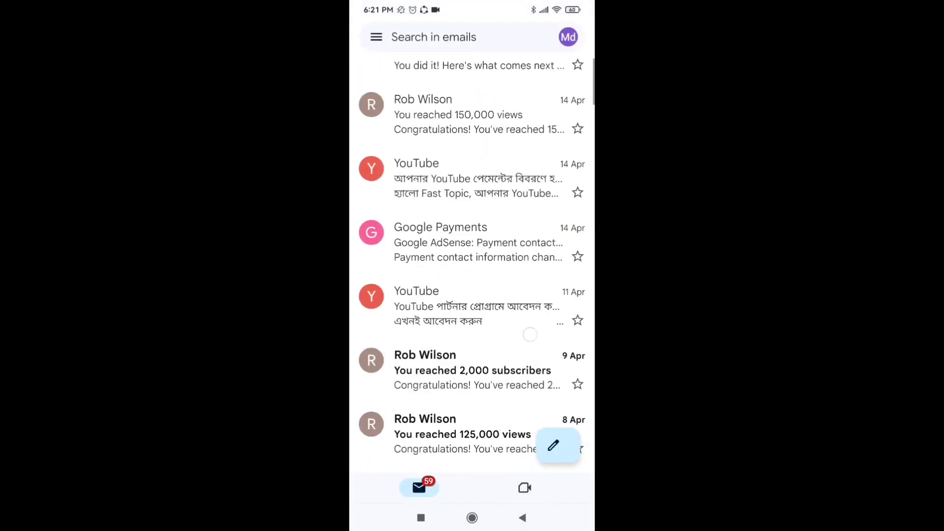
# Step: Check the Google Payments email about the AdSense payment contact change
pyautogui.click(492, 268)
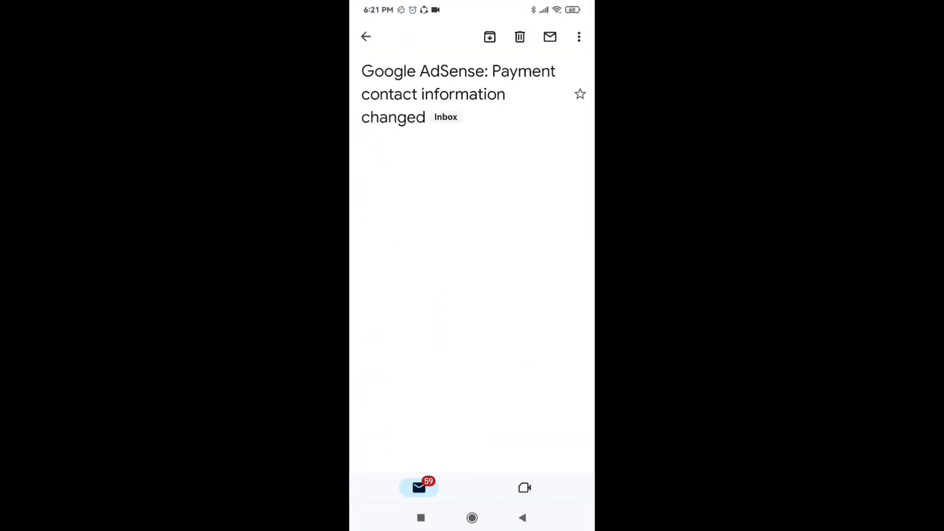
pyautogui.click(433, 166)
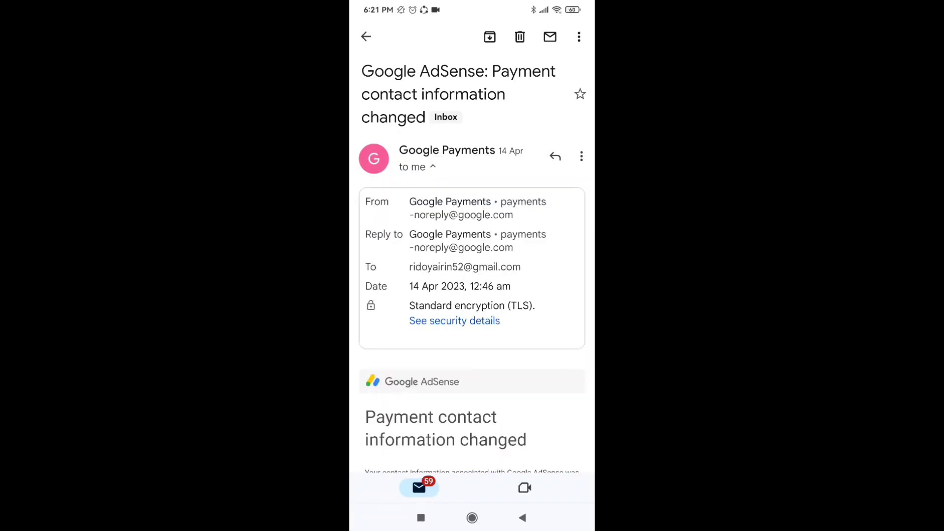
pyautogui.click(522, 517)
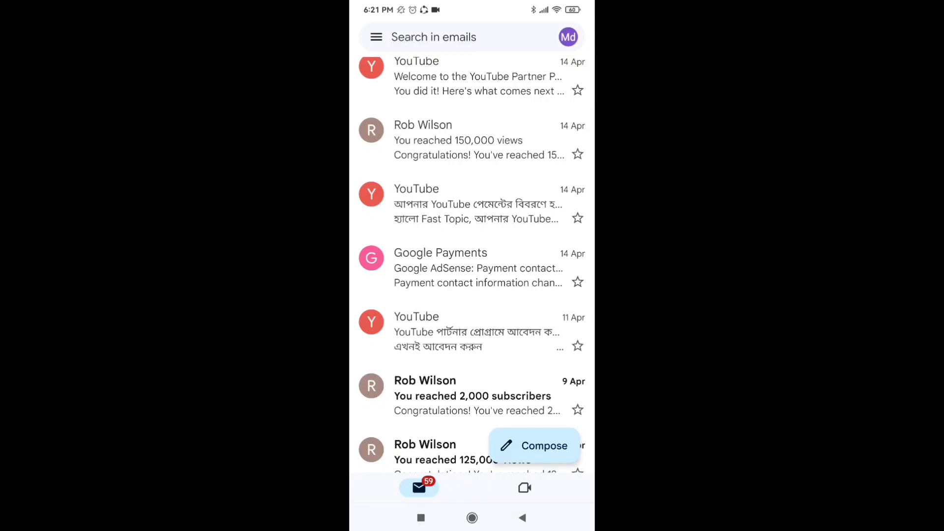
pyautogui.scroll(1, 472, 245)
# Step: Check the YouTube payment details change email, then return to the top of the inbox
pyautogui.click(472, 236)
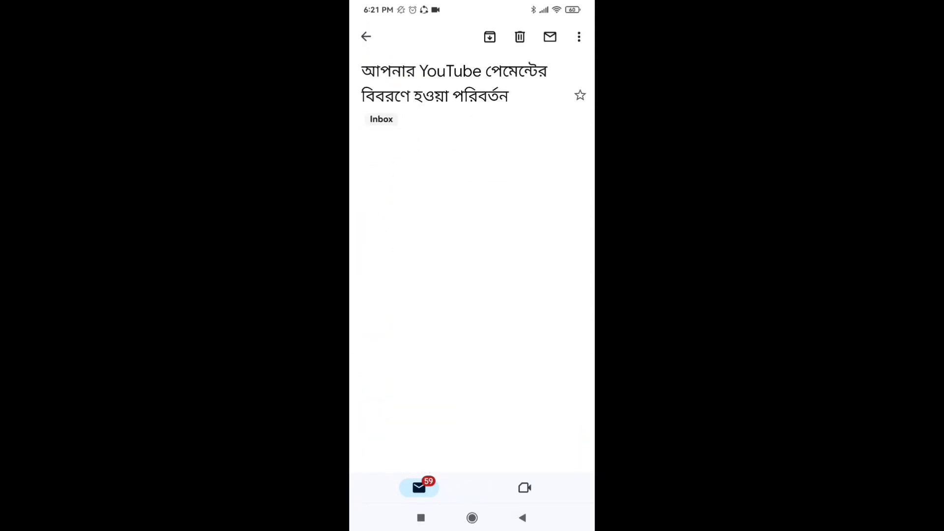
pyautogui.click(492, 169)
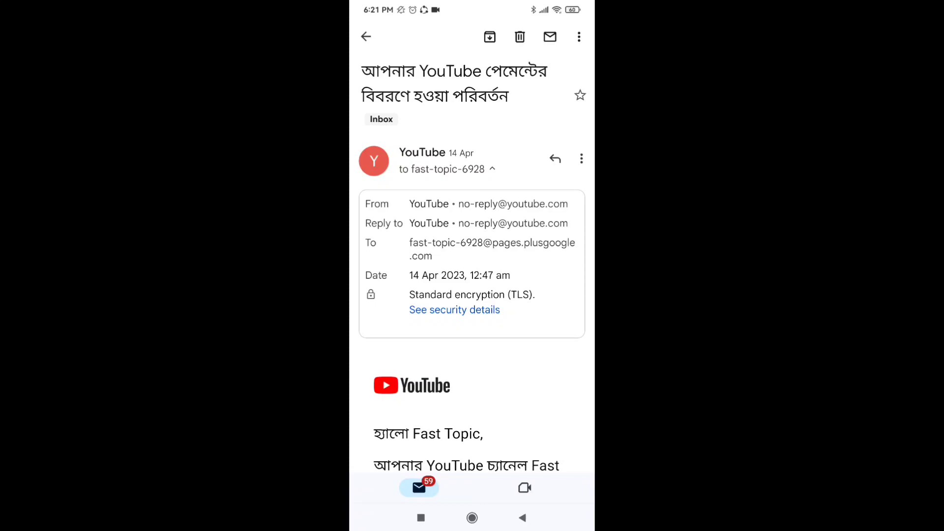
pyautogui.click(522, 517)
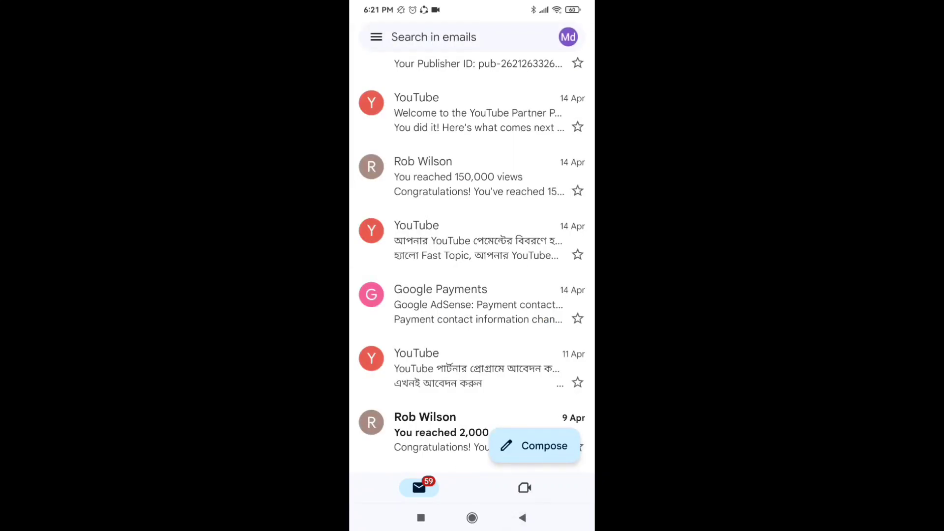
pyautogui.scroll(3, 472, 246)
pyautogui.scroll(1, 515, 317)
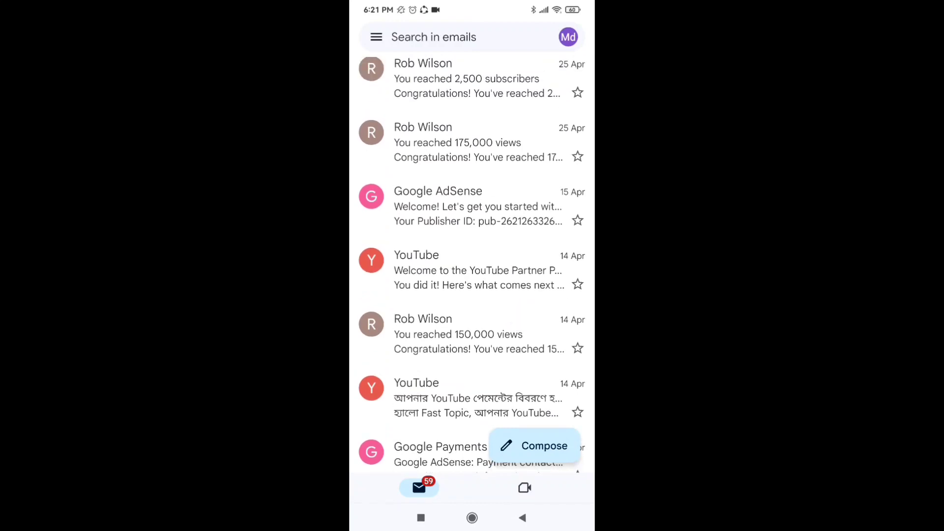
# Step: Open the 14 Apr 2023 'Welcome to the YouTube Partner Program, Fast Topic' email and expand its sender details
pyautogui.click(466, 275)
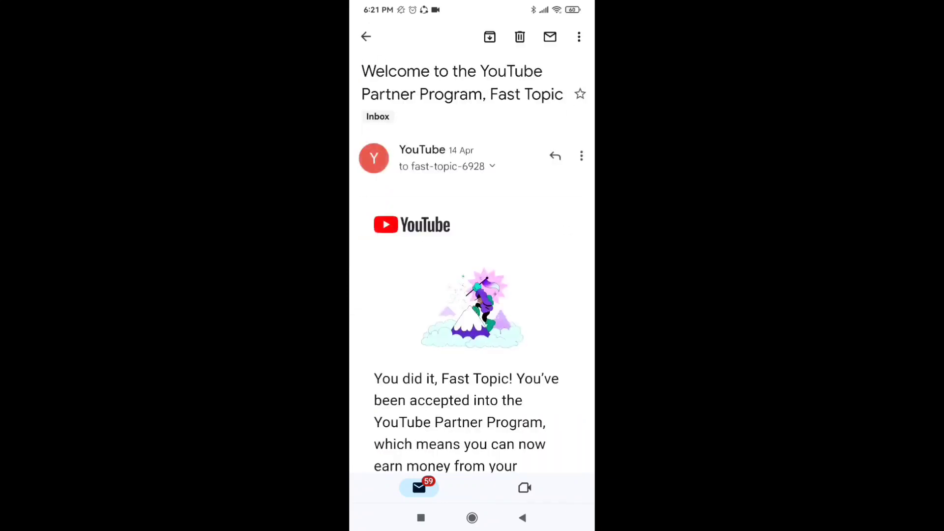
pyautogui.scroll(-2, 541, 310)
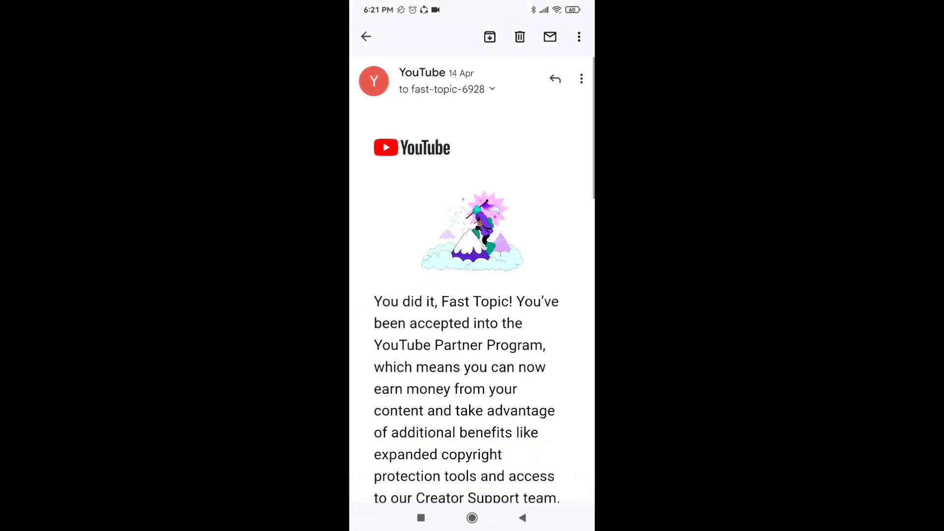
pyautogui.scroll(2, 511, 404)
pyautogui.click(492, 159)
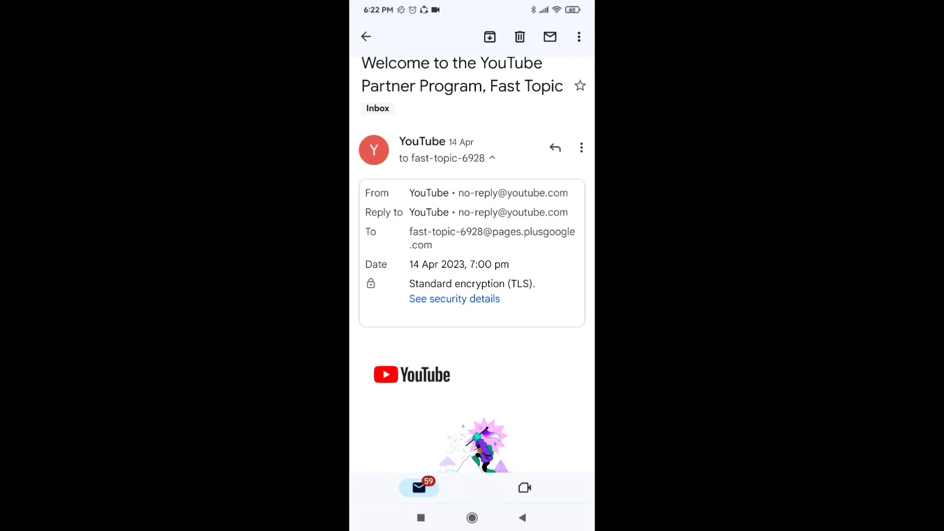
pyautogui.scroll(1, 472, 266)
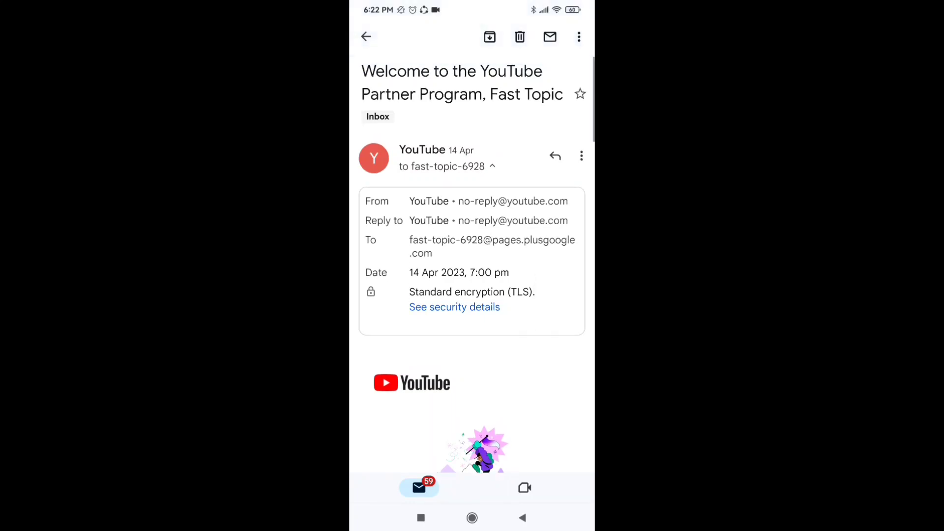
pyautogui.moveTo(472, 5); pyautogui.dragTo(472, 295)
pyautogui.moveTo(472, 442); pyautogui.dragTo(472, 98)
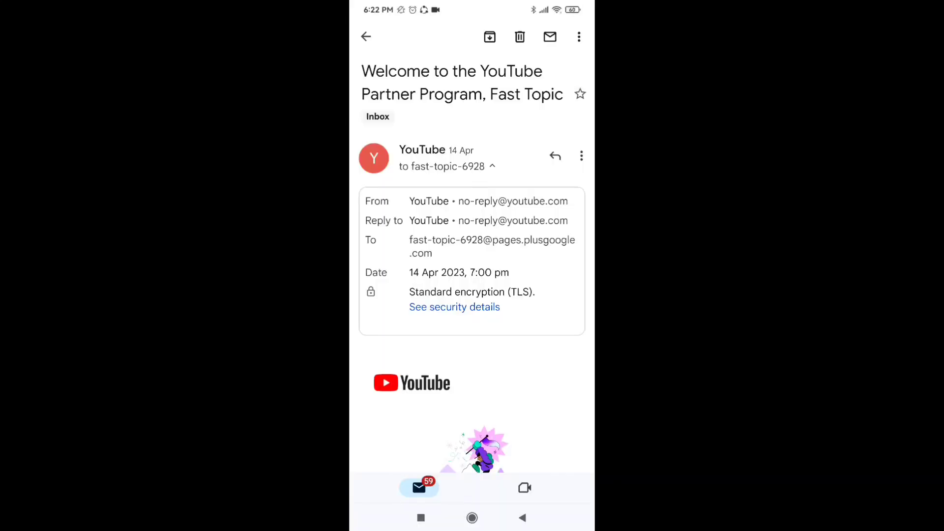